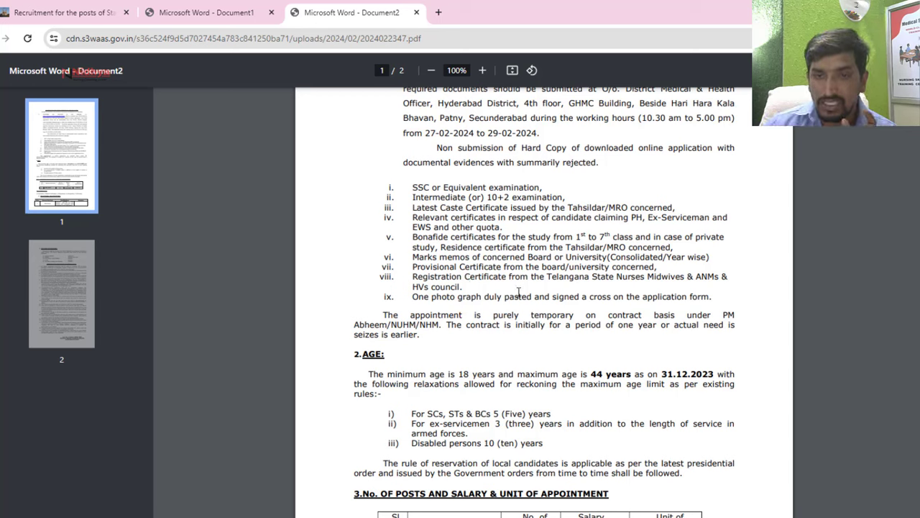
Step: Open the online application form linked in the first guideline of the staff nurse recruitment notice
{"action": "scroll", "coordinate": [517, 284], "scroll_direction": "up", "scroll_amount": 2}
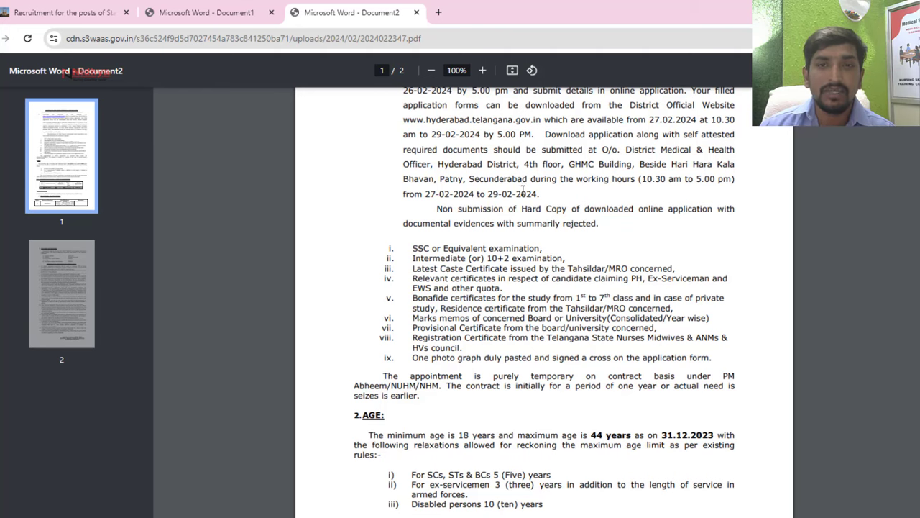
{"action": "scroll", "coordinate": [526, 194], "scroll_direction": "up", "scroll_amount": 2}
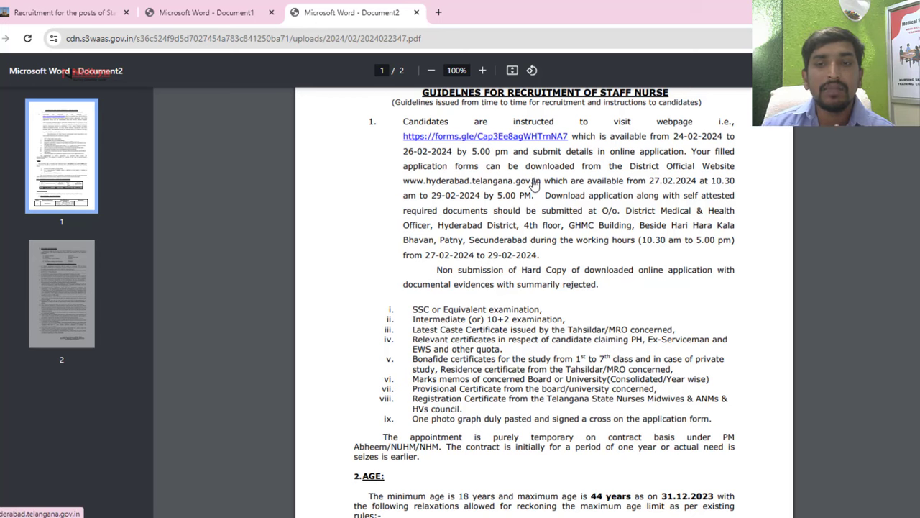
{"action": "left_click", "coordinate": [501, 138]}
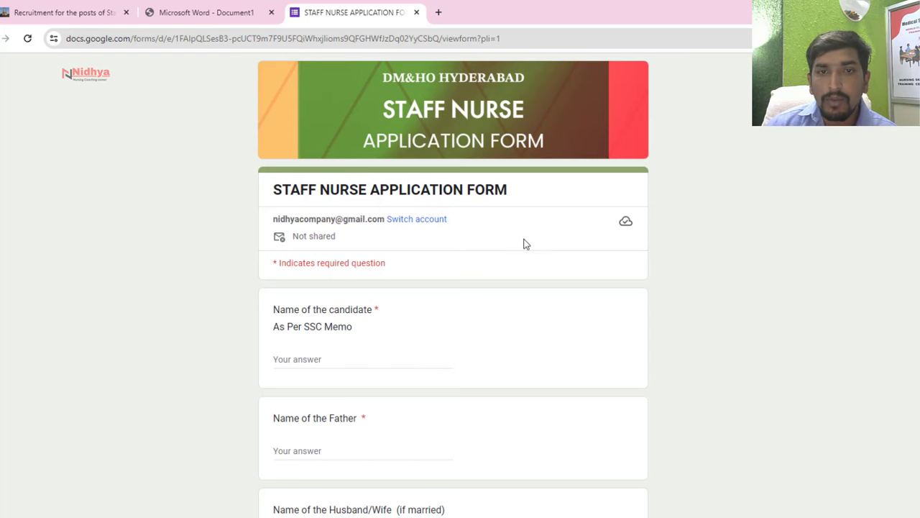
Step: Review the form's personal-detail questions, from the candidate's name through social status to the physical handicap questions
{"action": "scroll", "coordinate": [422, 294], "scroll_direction": "down", "scroll_amount": 2}
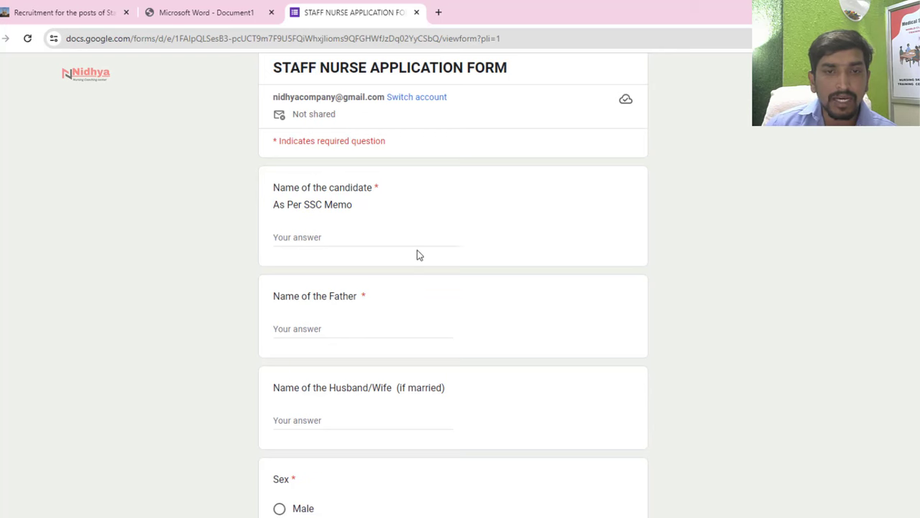
{"action": "scroll", "coordinate": [468, 254], "scroll_direction": "down", "scroll_amount": 2}
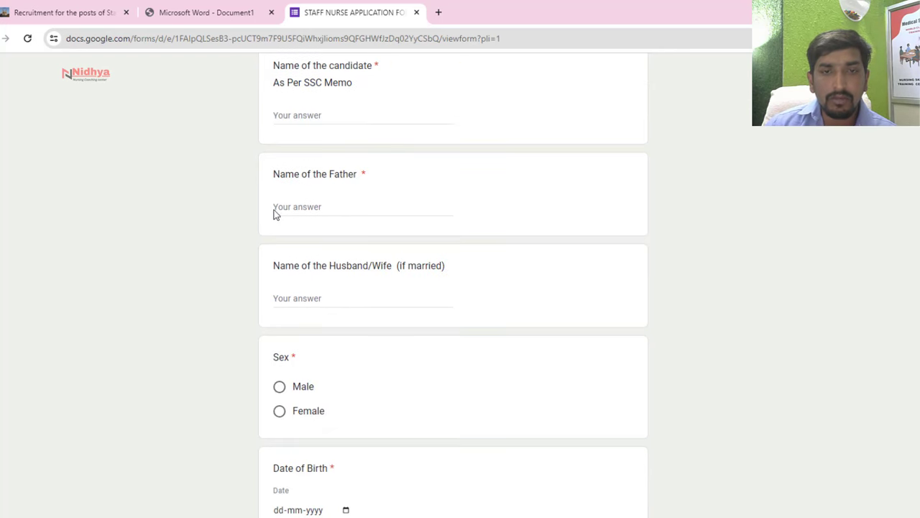
{"action": "scroll", "coordinate": [475, 254], "scroll_direction": "down", "scroll_amount": 2}
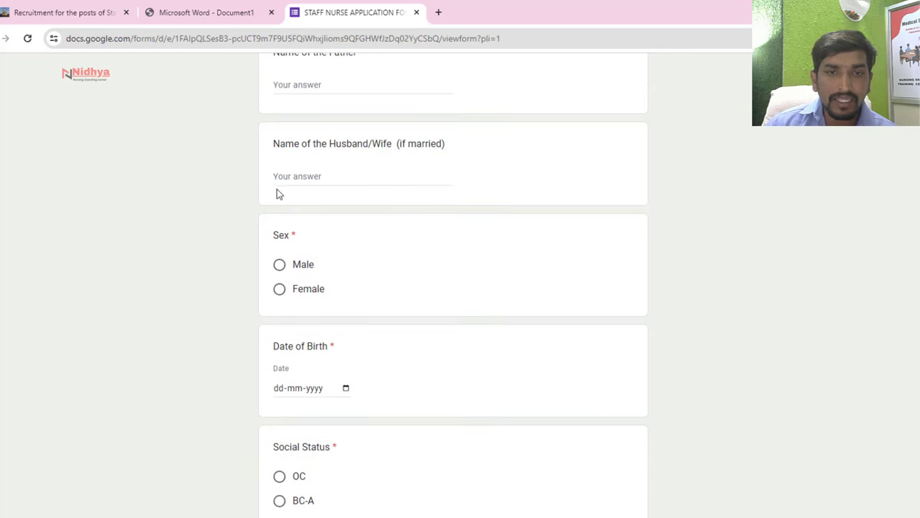
{"action": "scroll", "coordinate": [361, 275], "scroll_direction": "down", "scroll_amount": 2}
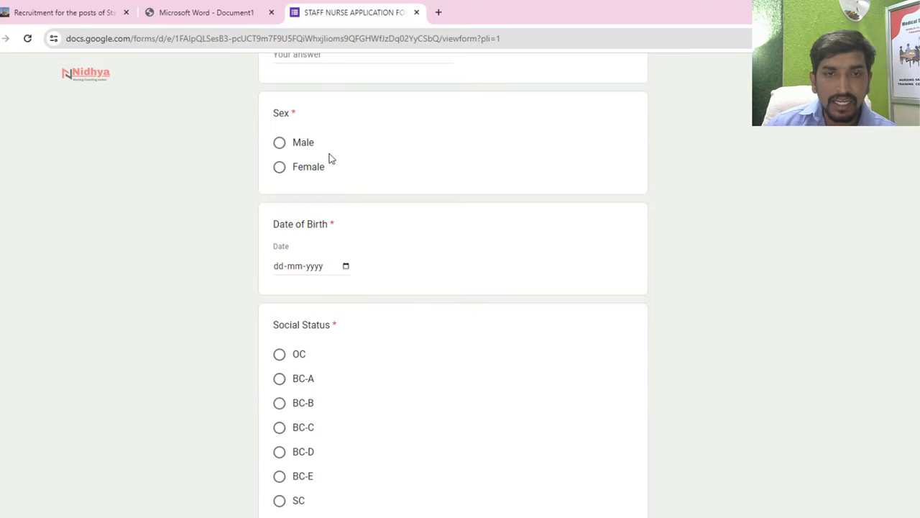
{"action": "scroll", "coordinate": [302, 215], "scroll_direction": "down", "scroll_amount": 1}
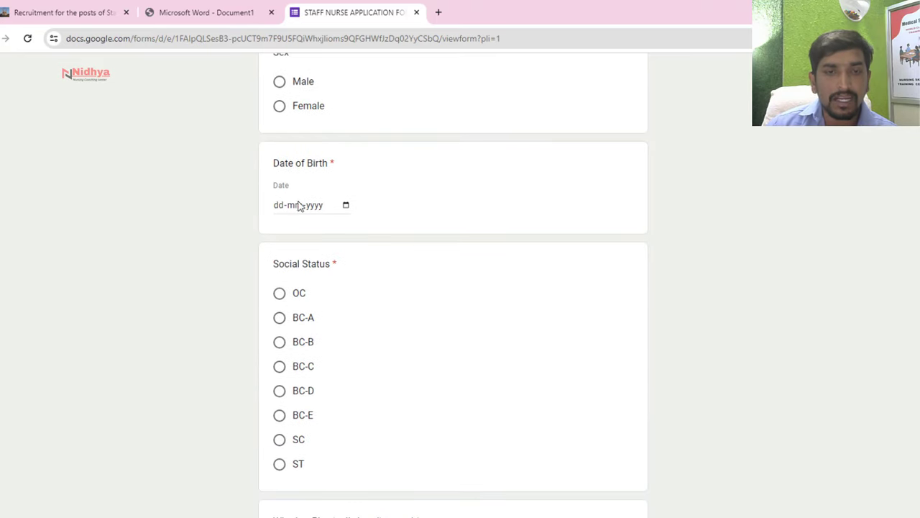
{"action": "scroll", "coordinate": [374, 226], "scroll_direction": "down", "scroll_amount": 2}
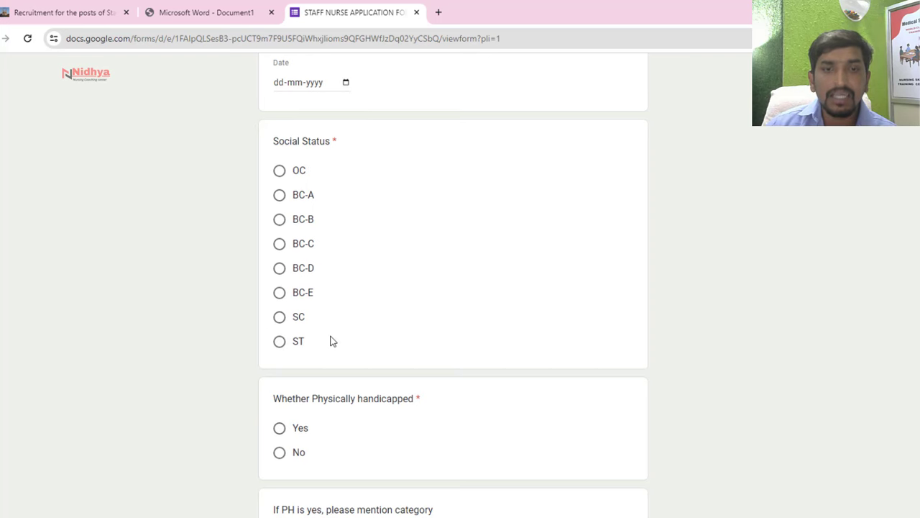
{"action": "scroll", "coordinate": [329, 338], "scroll_direction": "down", "scroll_amount": 2}
{"action": "scroll", "coordinate": [373, 296], "scroll_direction": "down", "scroll_amount": 1}
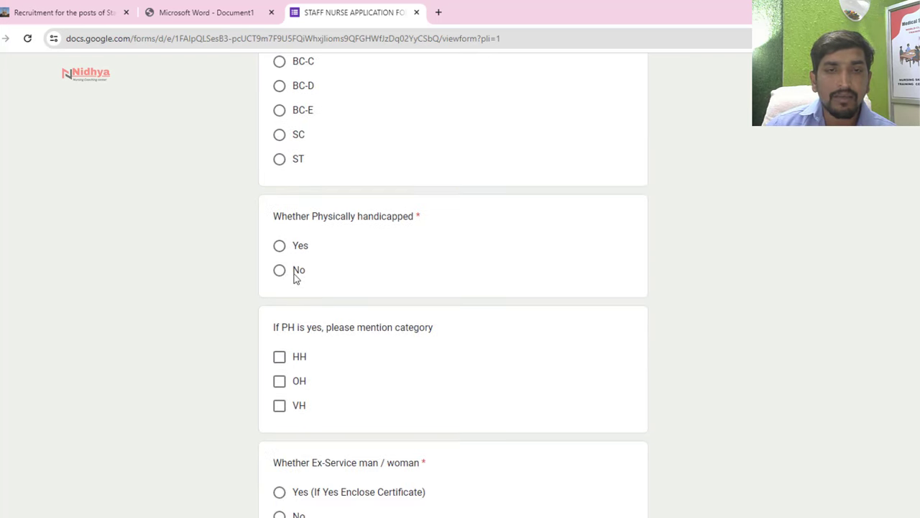
Step: Answer No to physically handicapped, and Yes (If Yes Enclose Certificate) to both the ex-service and EWS candidate questions
{"action": "left_click", "coordinate": [280, 270]}
{"action": "scroll", "coordinate": [445, 276], "scroll_direction": "down", "scroll_amount": 3}
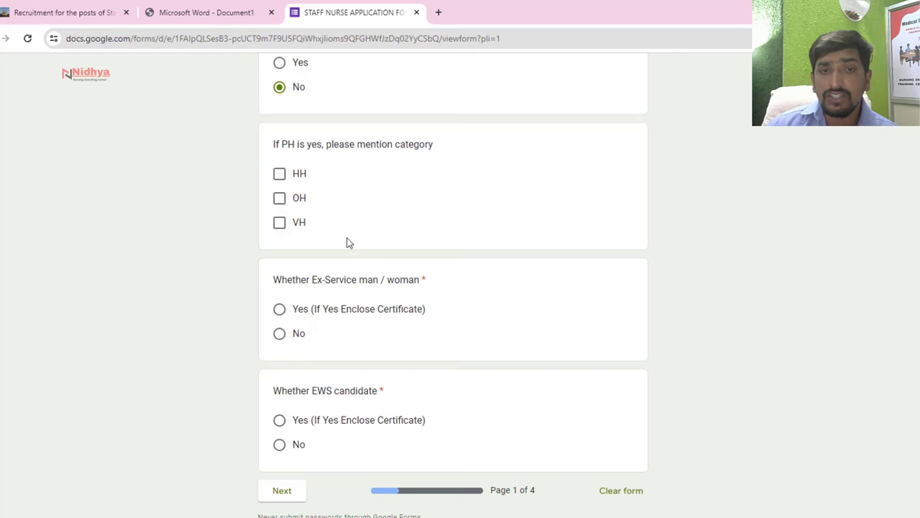
{"action": "scroll", "coordinate": [396, 241], "scroll_direction": "down", "scroll_amount": 1}
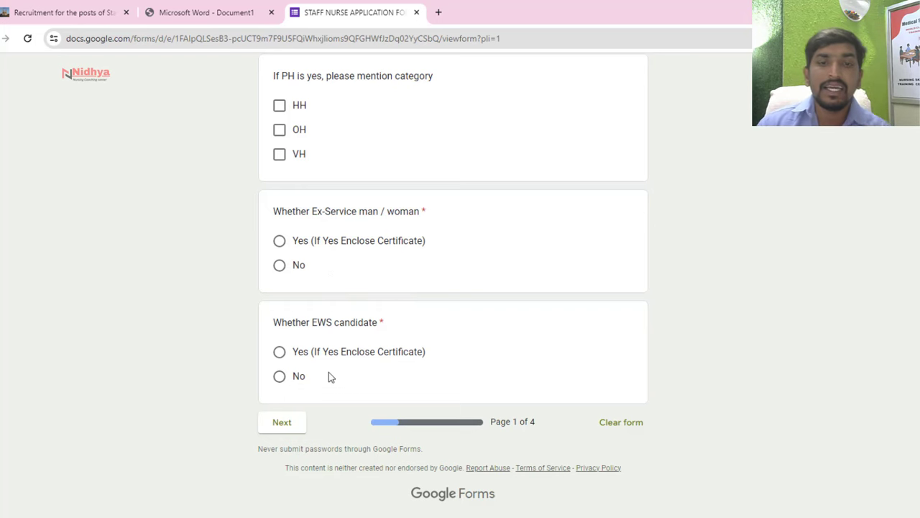
{"action": "left_click", "coordinate": [280, 352]}
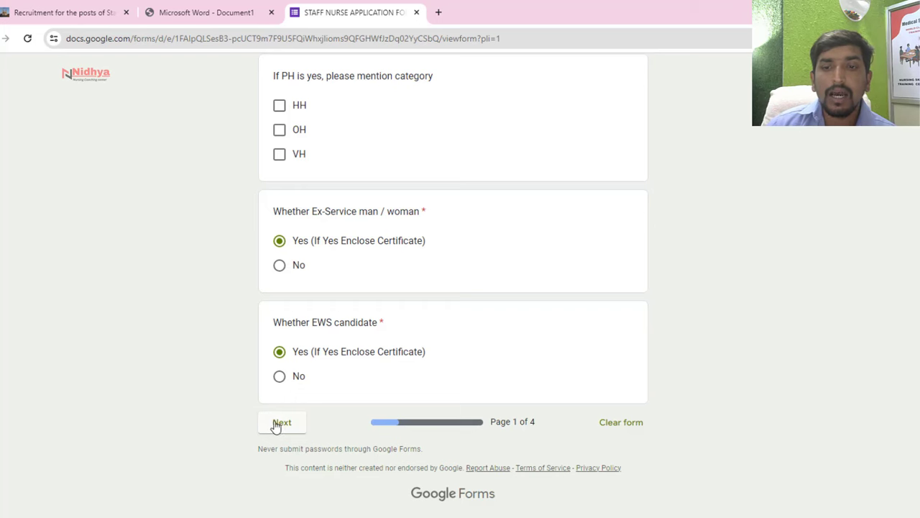
Step: Choose BC-A as the candidate's social status
{"action": "scroll", "coordinate": [338, 261], "scroll_direction": "up", "scroll_amount": 3}
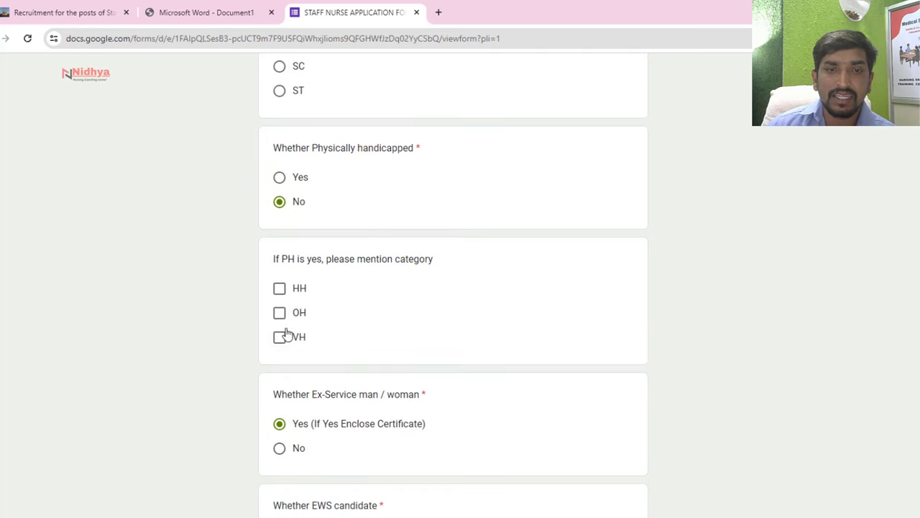
{"action": "scroll", "coordinate": [307, 178], "scroll_direction": "up", "scroll_amount": 2}
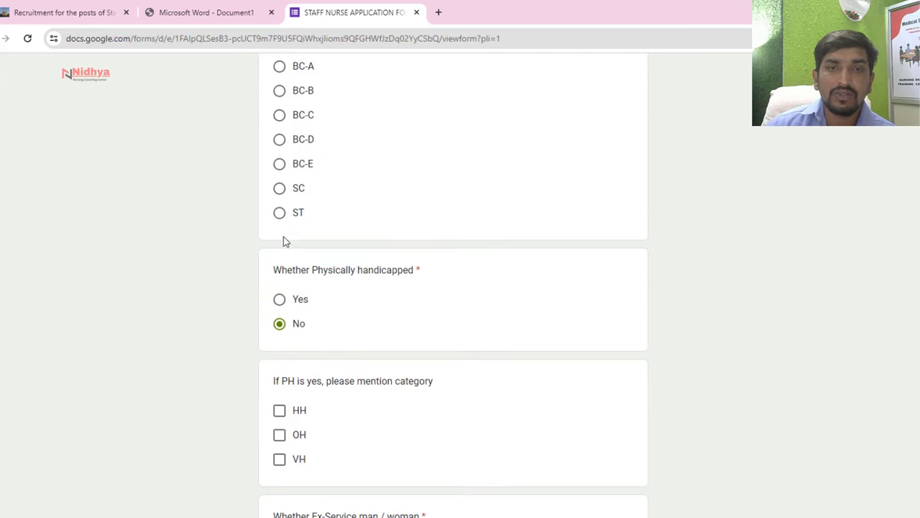
{"action": "left_click", "coordinate": [280, 69]}
Step: Fill in the candidate's date of birth by choosing the year, month and day in the calendar
{"action": "scroll", "coordinate": [312, 180], "scroll_direction": "up", "scroll_amount": 3}
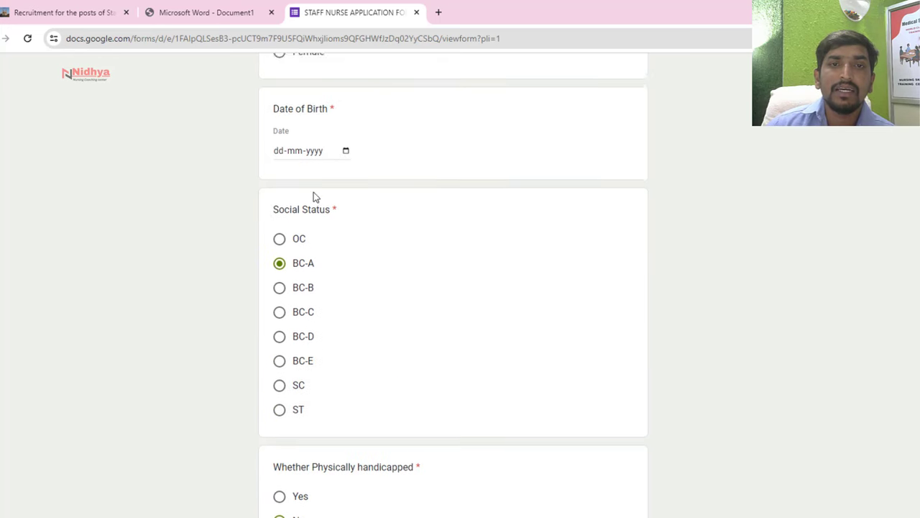
{"action": "scroll", "coordinate": [313, 192], "scroll_direction": "up", "scroll_amount": 2}
{"action": "left_click", "coordinate": [322, 260]}
{"action": "left_click", "coordinate": [346, 259]}
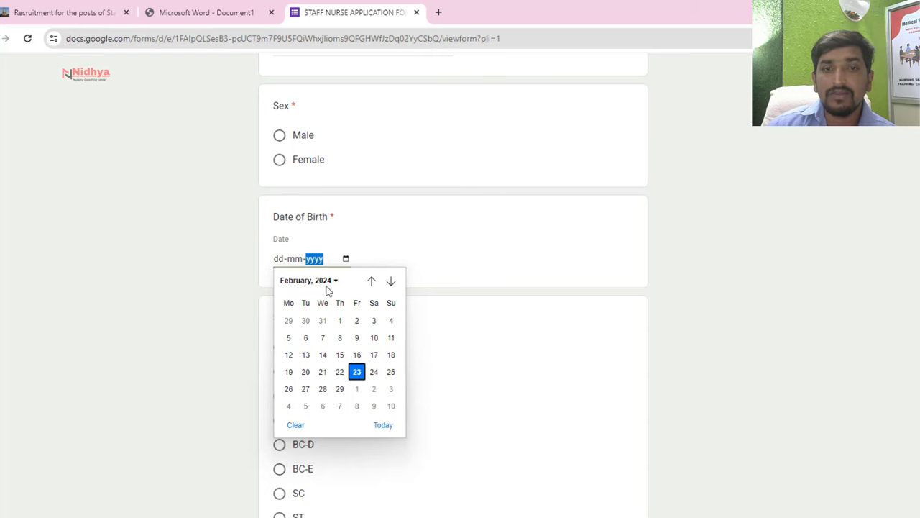
{"action": "left_click", "coordinate": [325, 285]}
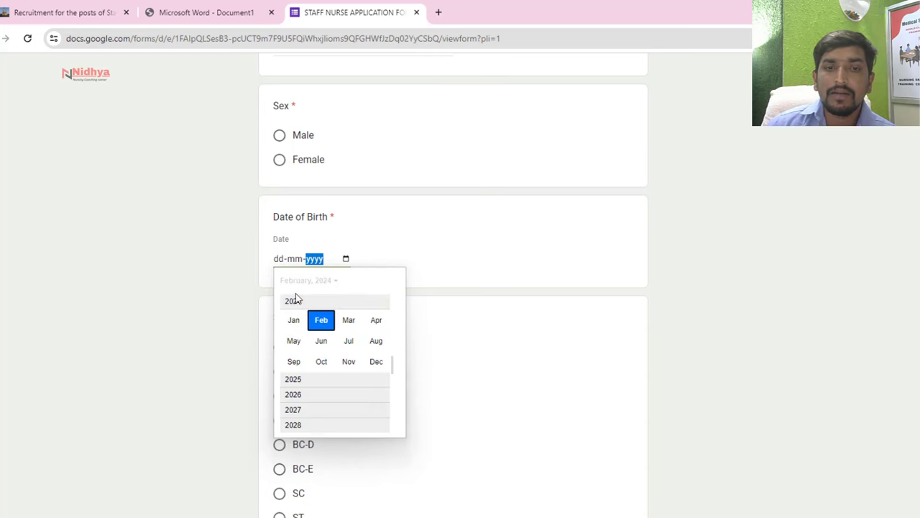
{"action": "scroll", "coordinate": [320, 399], "scroll_direction": "up", "scroll_amount": 1}
{"action": "scroll", "coordinate": [307, 406], "scroll_direction": "down", "scroll_amount": 3}
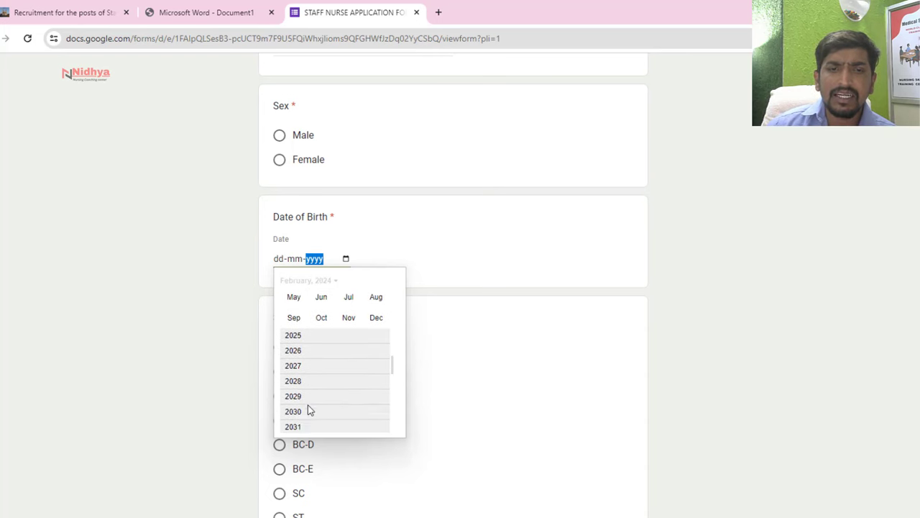
{"action": "scroll", "coordinate": [307, 405], "scroll_direction": "down", "scroll_amount": 3}
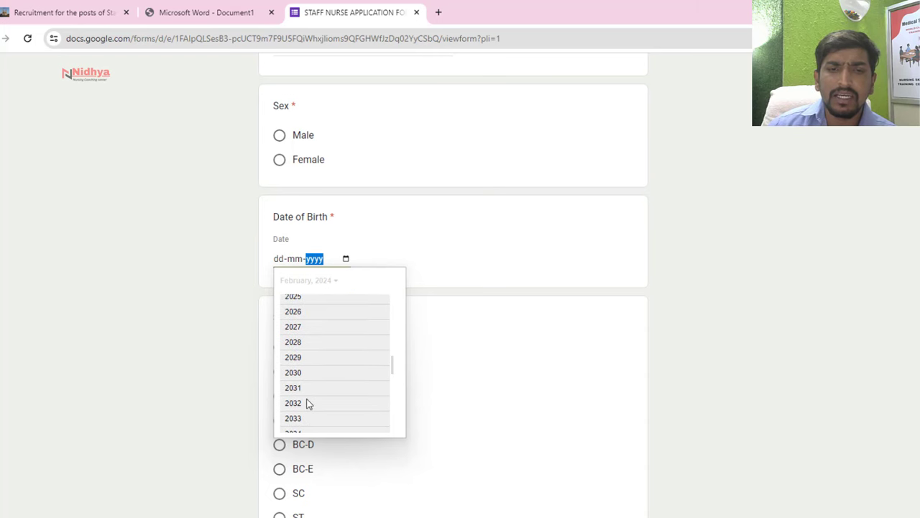
{"action": "scroll", "coordinate": [307, 403], "scroll_direction": "up", "scroll_amount": 5}
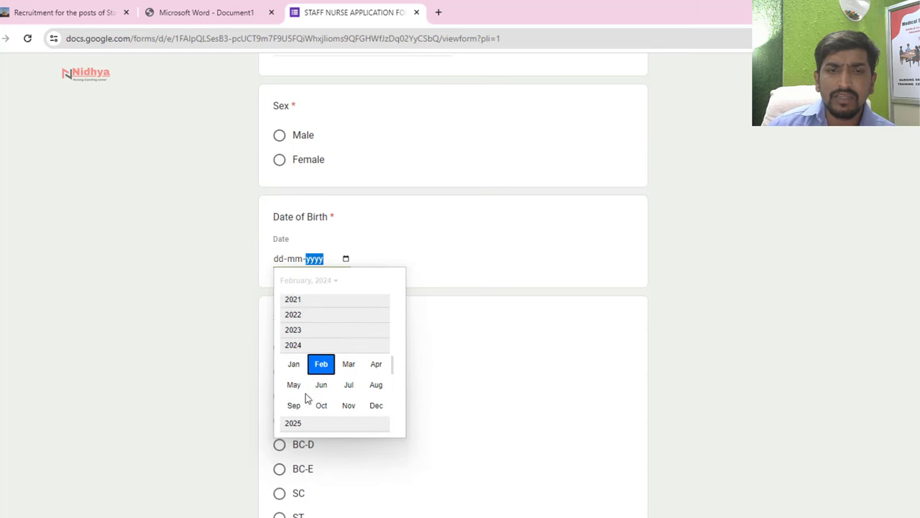
{"action": "scroll", "coordinate": [340, 311], "scroll_direction": "up", "scroll_amount": 5}
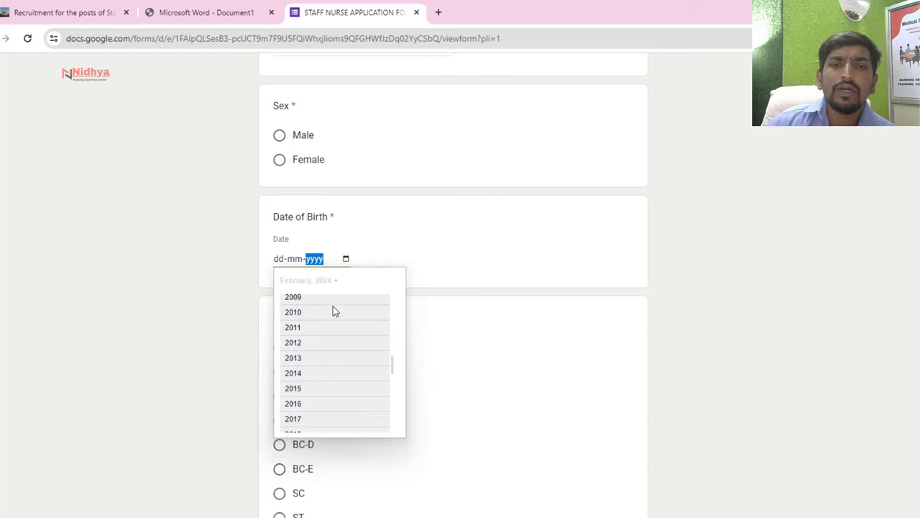
{"action": "left_click", "coordinate": [302, 314]}
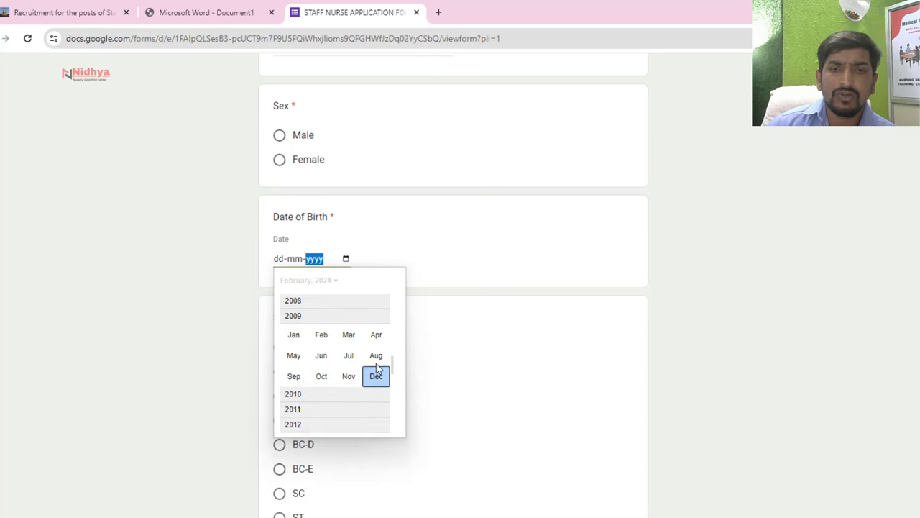
{"action": "scroll", "coordinate": [316, 363], "scroll_direction": "up", "scroll_amount": 6}
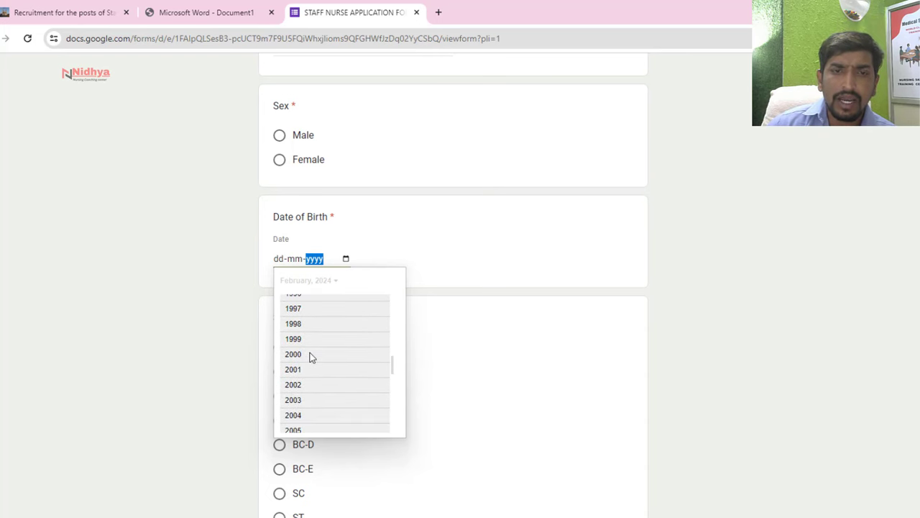
{"action": "left_click", "coordinate": [304, 340]}
{"action": "left_click", "coordinate": [296, 342]}
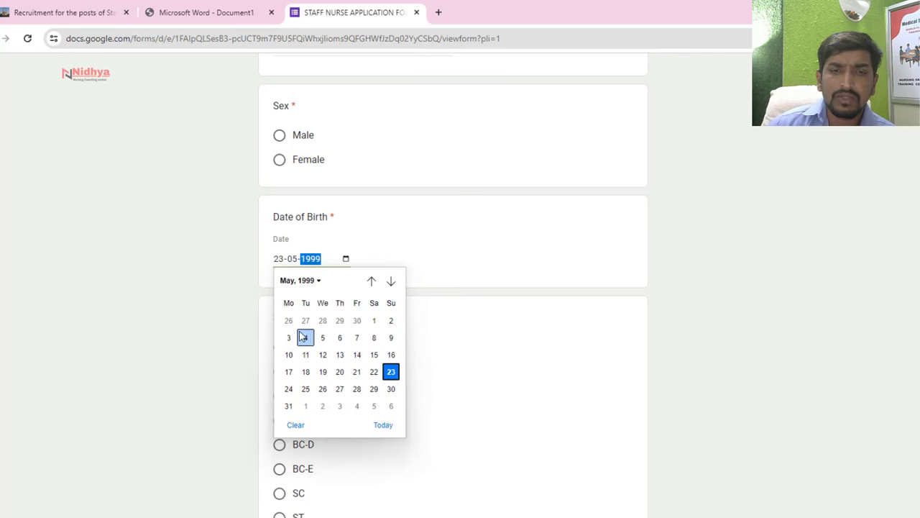
{"action": "left_click", "coordinate": [374, 371]}
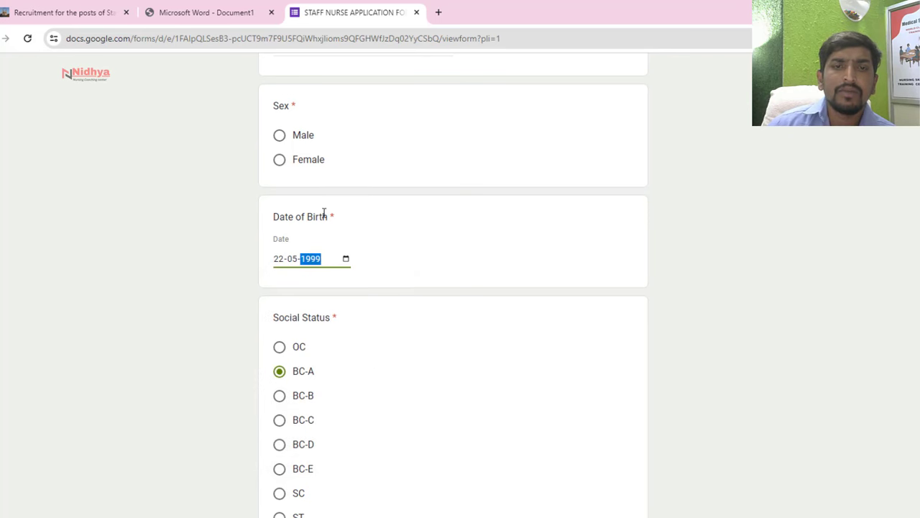
{"action": "left_click", "coordinate": [351, 198]}
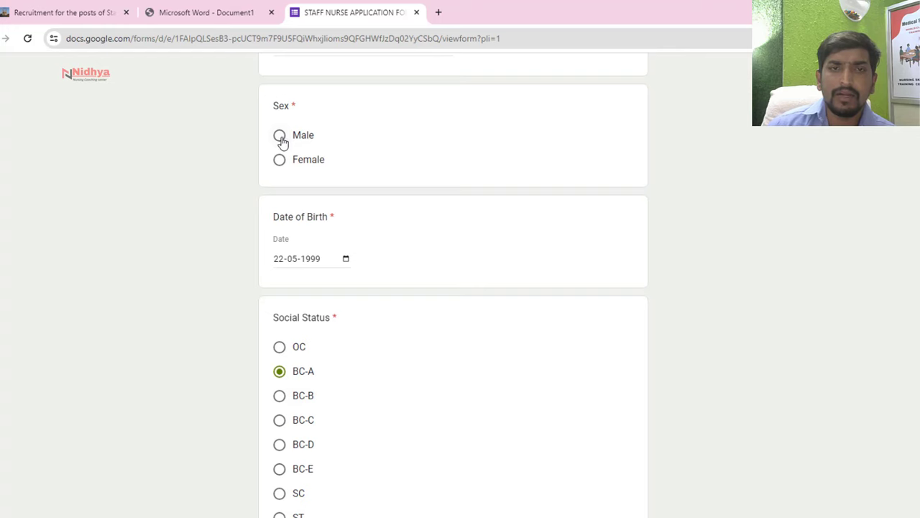
Step: Choose Male as the sex and enter the sample text "mnbmn" as the husband/wife name
{"action": "left_click", "coordinate": [280, 138]}
{"action": "scroll", "coordinate": [368, 201], "scroll_direction": "up", "scroll_amount": 3}
{"action": "left_click", "coordinate": [327, 291]}
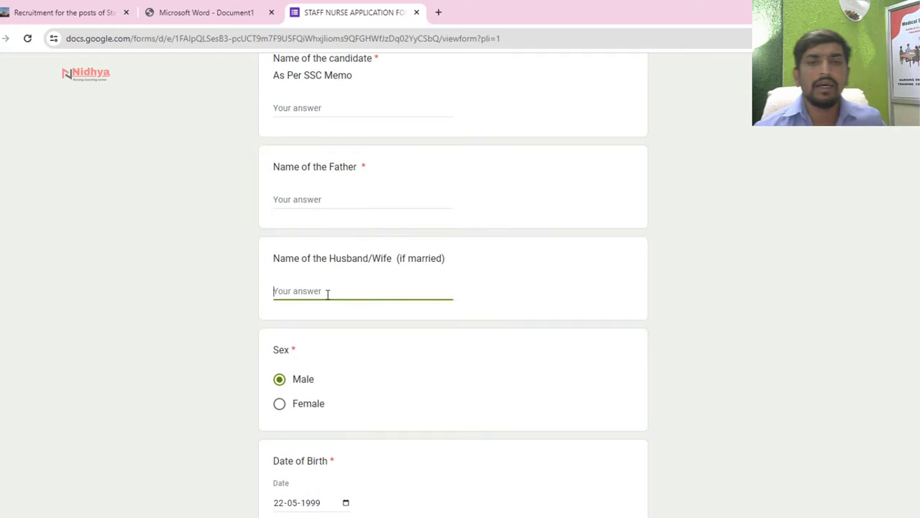
{"action": "type", "text": "mnbmn"}
Step: Enter the sample text "nmnbmbcnmn" as the father's name and "jhkjhkhjkjhkjk" as the candidate's name
{"action": "left_click", "coordinate": [313, 199]}
{"action": "type", "text": "nmnbmbcnmn"}
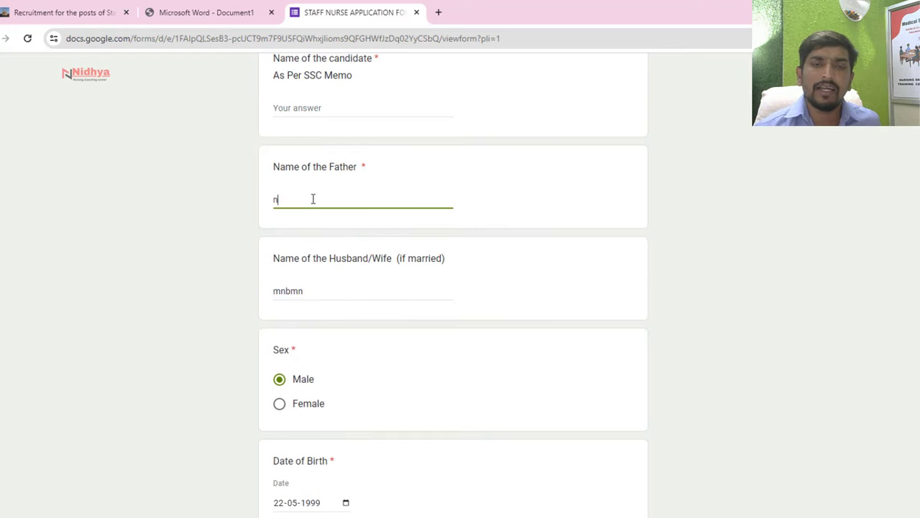
{"action": "left_click", "coordinate": [298, 109]}
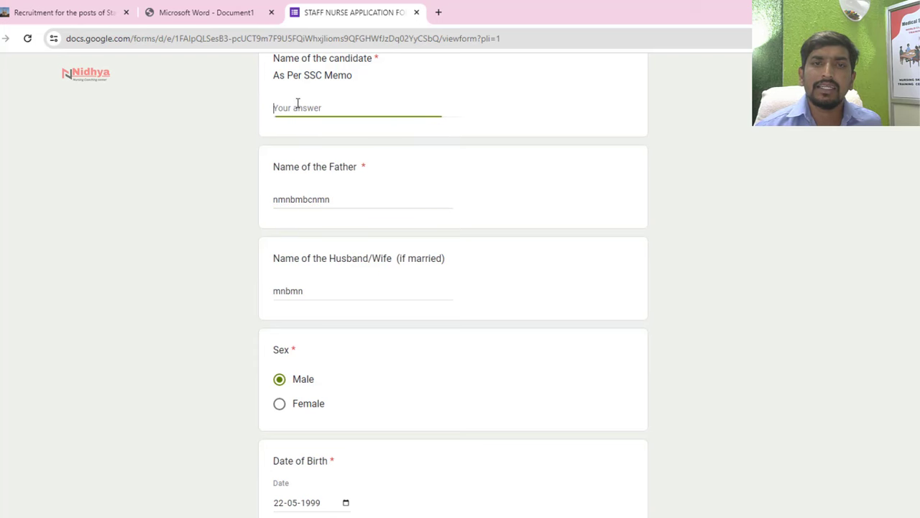
{"action": "type", "text": "jhkjhkhjkjhkjk"}
{"action": "scroll", "coordinate": [433, 208], "scroll_direction": "up", "scroll_amount": 3}
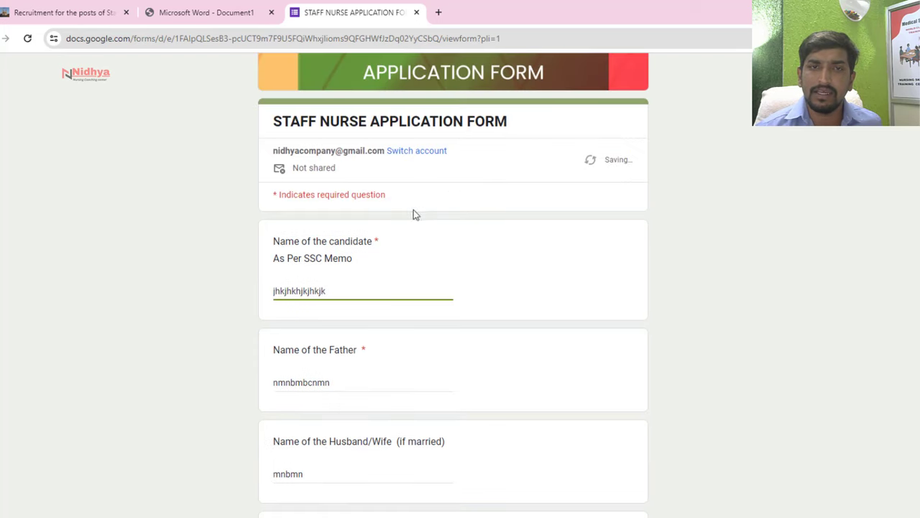
{"action": "double_click", "coordinate": [353, 291]}
Step: Proceed from the completed first page to the form's educational qualifications page
{"action": "scroll", "coordinate": [403, 259], "scroll_direction": "down", "scroll_amount": 5}
{"action": "scroll", "coordinate": [424, 282], "scroll_direction": "down", "scroll_amount": 10}
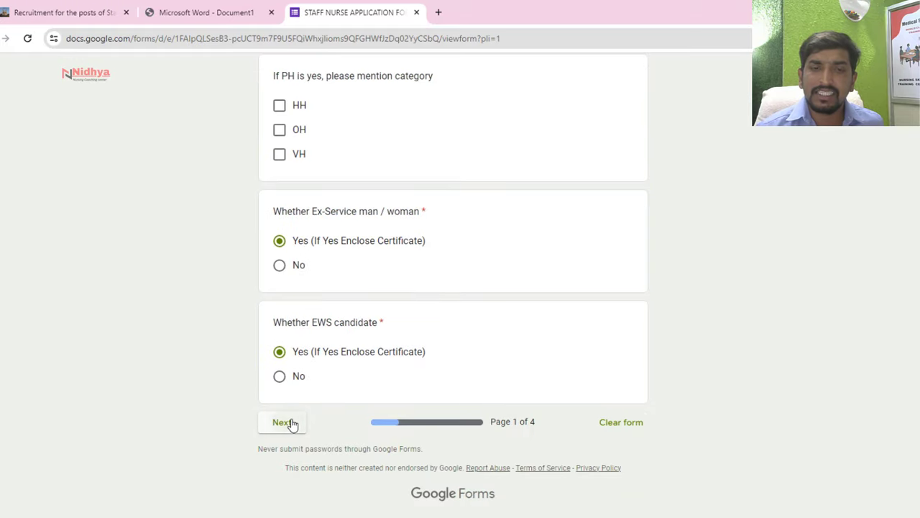
{"action": "left_click", "coordinate": [287, 423]}
Step: Choose HYDERABAD as the district in which Class - I was studied
{"action": "scroll", "coordinate": [406, 359], "scroll_direction": "down", "scroll_amount": 2}
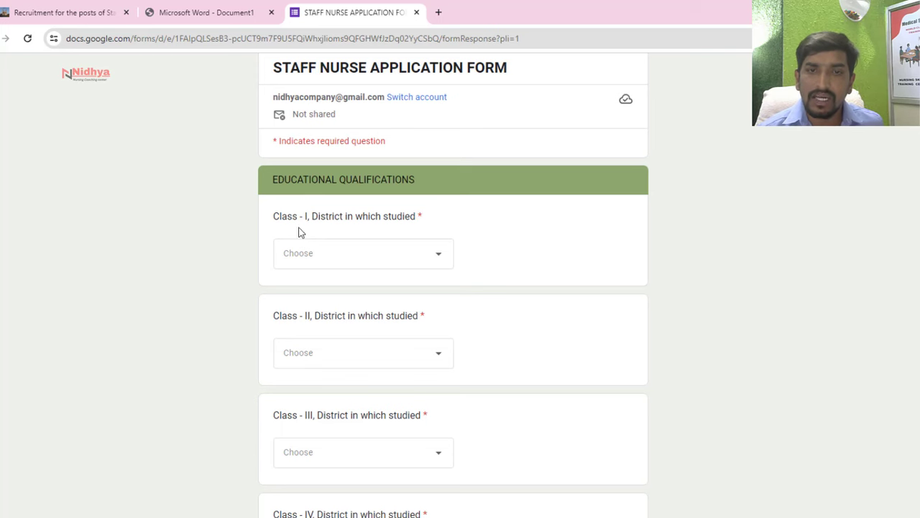
{"action": "left_click", "coordinate": [437, 257]}
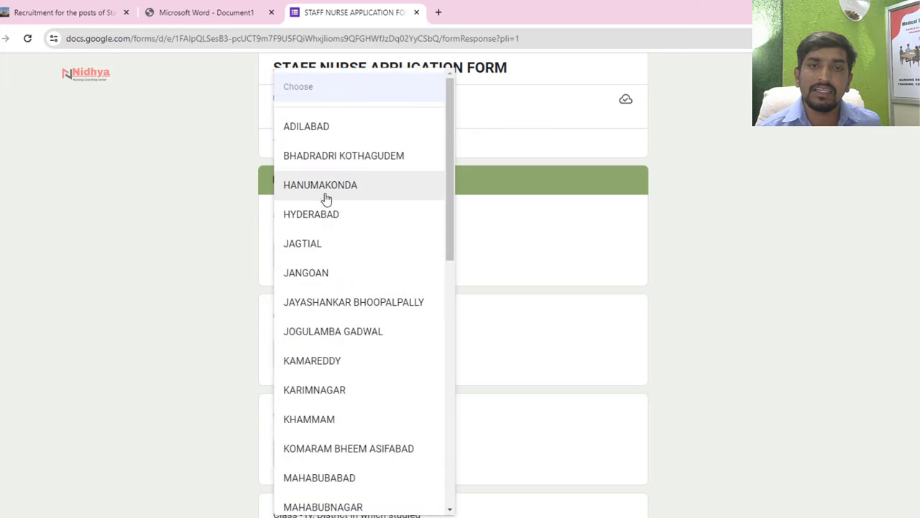
{"action": "left_click", "coordinate": [317, 218]}
{"action": "scroll", "coordinate": [528, 277], "scroll_direction": "down", "scroll_amount": 2}
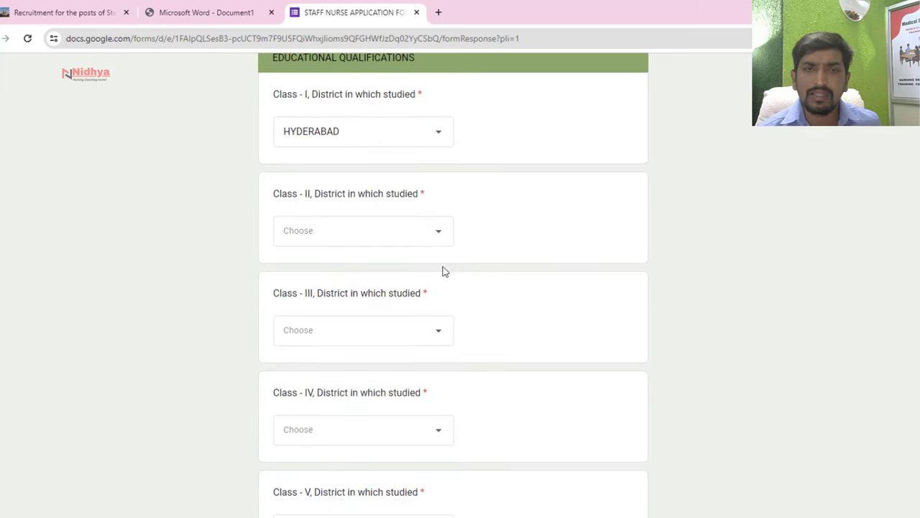
Step: Choose the district in which Class - II was studied, and HYDERABAD as the district for Class - III
{"action": "left_click", "coordinate": [430, 237]}
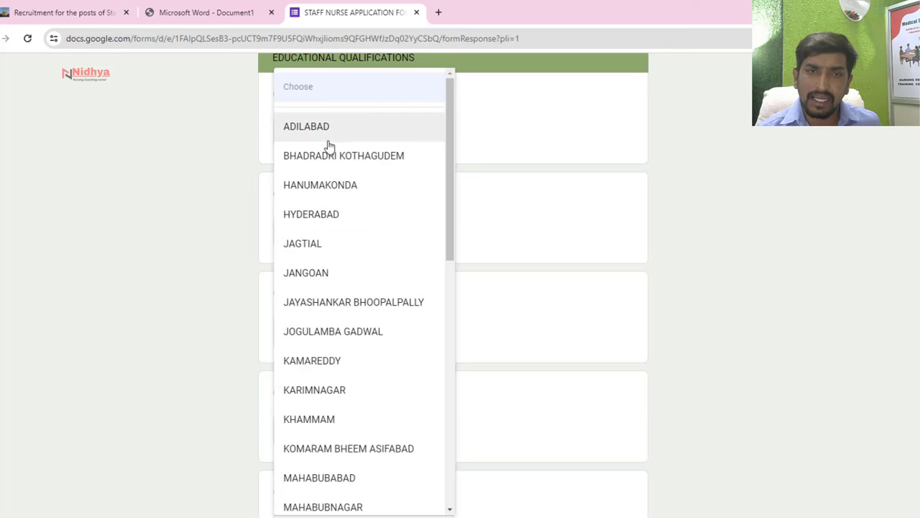
{"action": "key", "text": "Return"}
{"action": "left_click", "coordinate": [433, 330]}
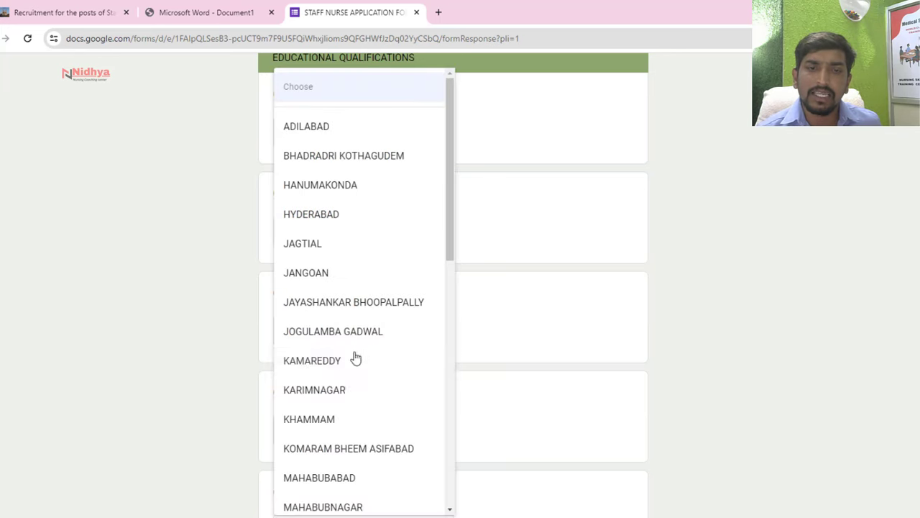
{"action": "left_click", "coordinate": [486, 263]}
Step: Choose HYDERABAD as the district in which Class - IV and Class - V were studied
{"action": "scroll", "coordinate": [401, 309], "scroll_direction": "down", "scroll_amount": 1}
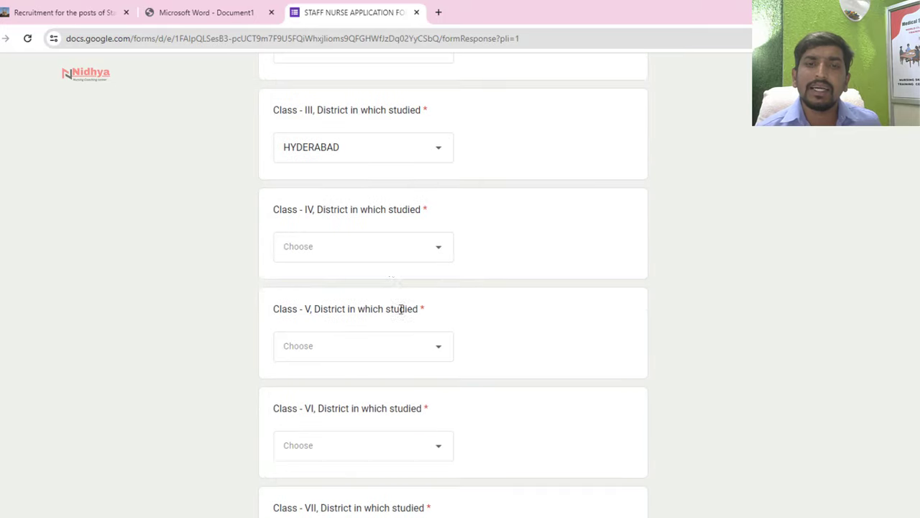
{"action": "left_click", "coordinate": [395, 249]}
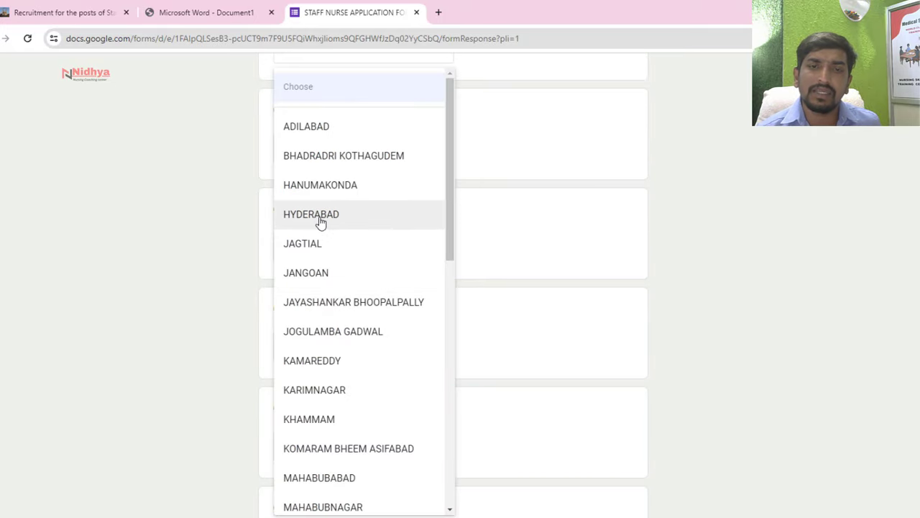
{"action": "left_click", "coordinate": [318, 218]}
{"action": "scroll", "coordinate": [476, 364], "scroll_direction": "down", "scroll_amount": 2}
{"action": "left_click", "coordinate": [380, 241]}
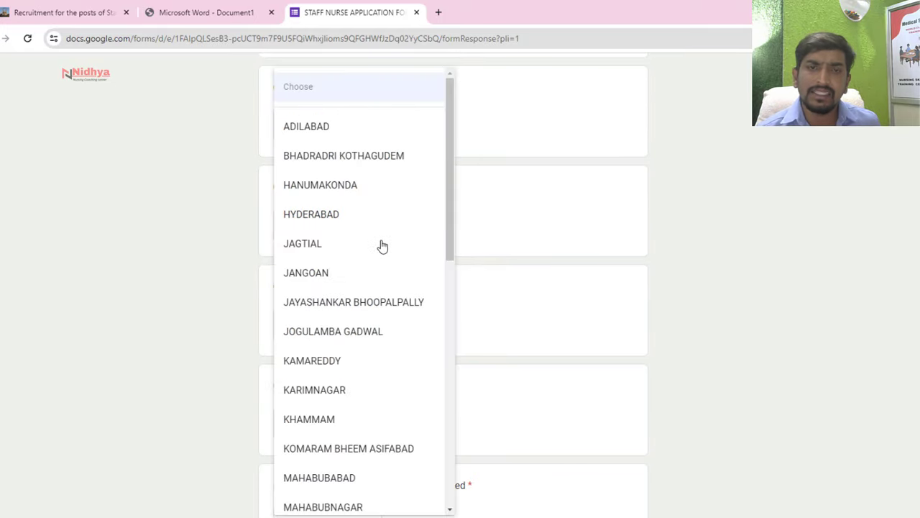
{"action": "left_click", "coordinate": [312, 212]}
Step: Choose Other State as the district in which Class - VI was studied
{"action": "scroll", "coordinate": [390, 335], "scroll_direction": "down", "scroll_amount": 2}
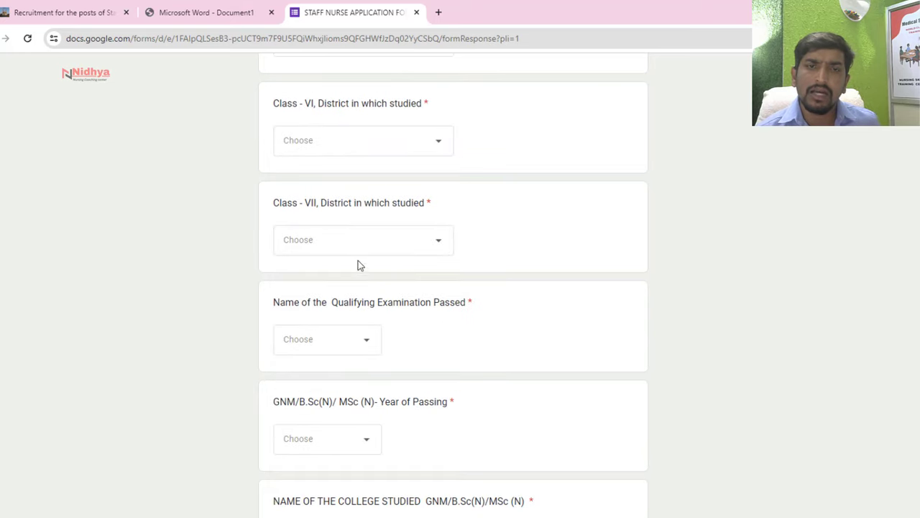
{"action": "left_click", "coordinate": [333, 146]}
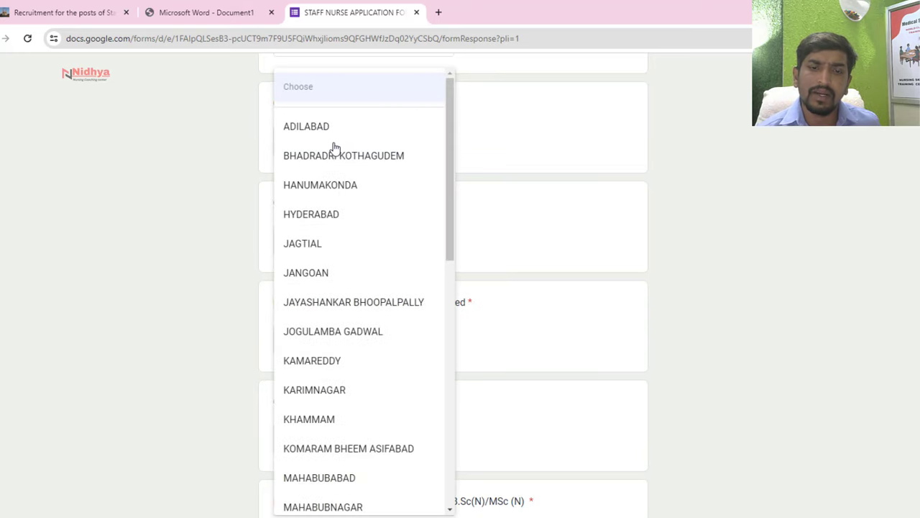
{"action": "scroll", "coordinate": [349, 164], "scroll_direction": "down", "scroll_amount": 10}
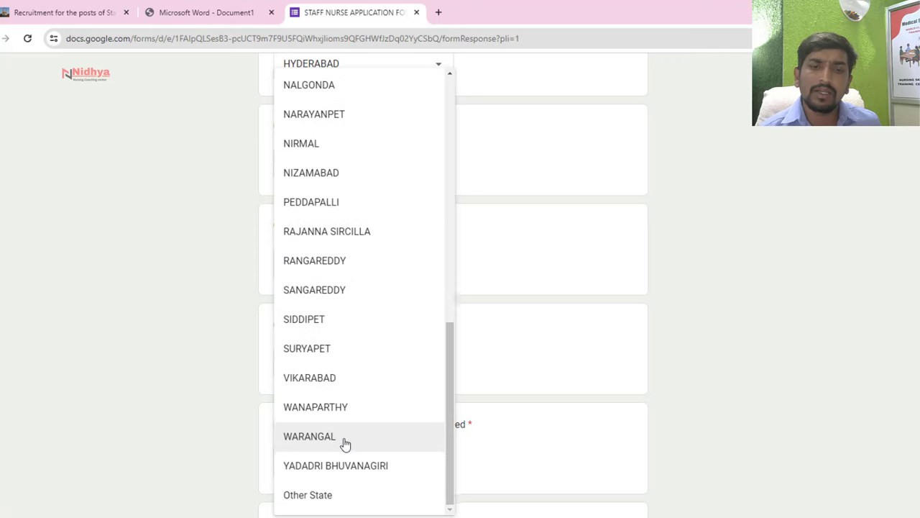
{"action": "left_click", "coordinate": [319, 495]}
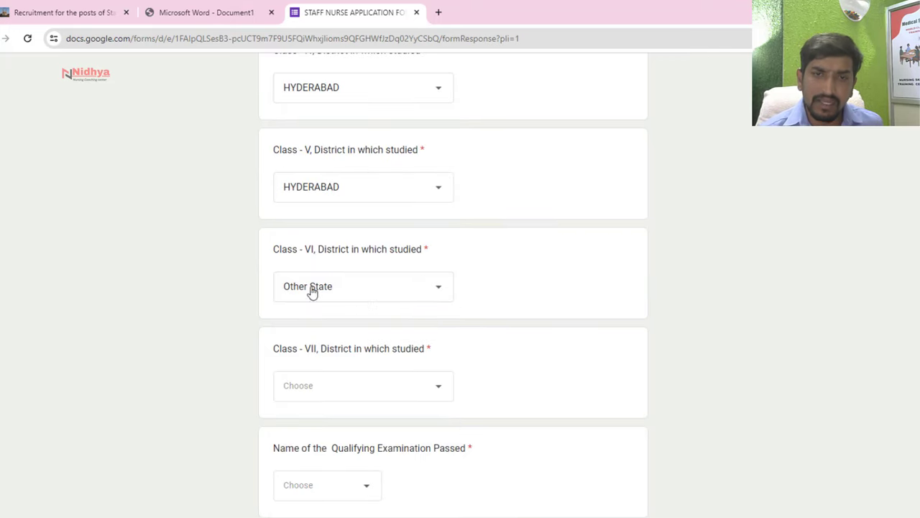
Step: Change the Class - VI district to NALGONDA and choose JAGTIAL as the district for Class - VII
{"action": "left_click", "coordinate": [423, 298]}
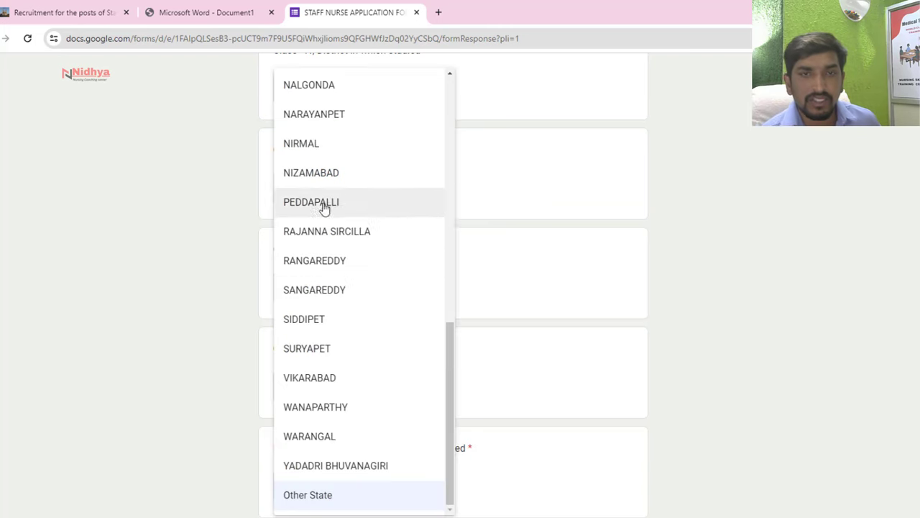
{"action": "left_click", "coordinate": [309, 85]}
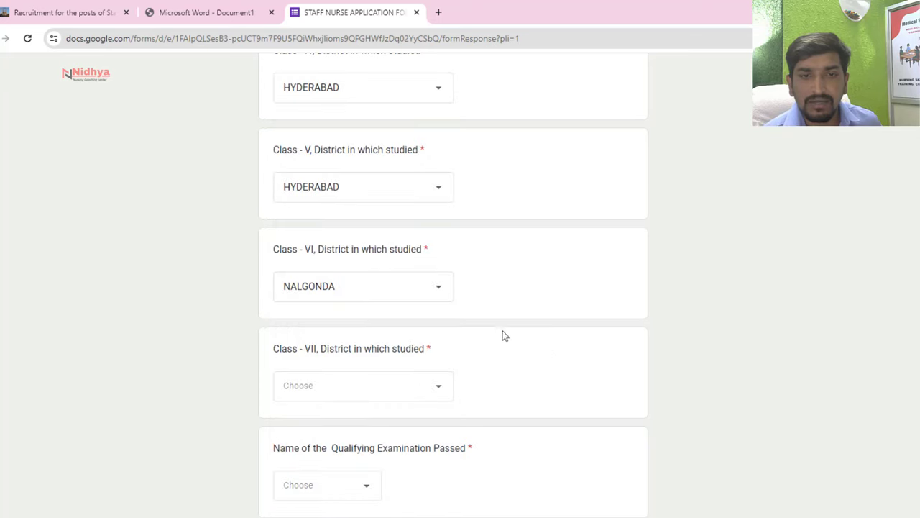
{"action": "scroll", "coordinate": [476, 297], "scroll_direction": "down", "scroll_amount": 3}
{"action": "left_click", "coordinate": [390, 208]}
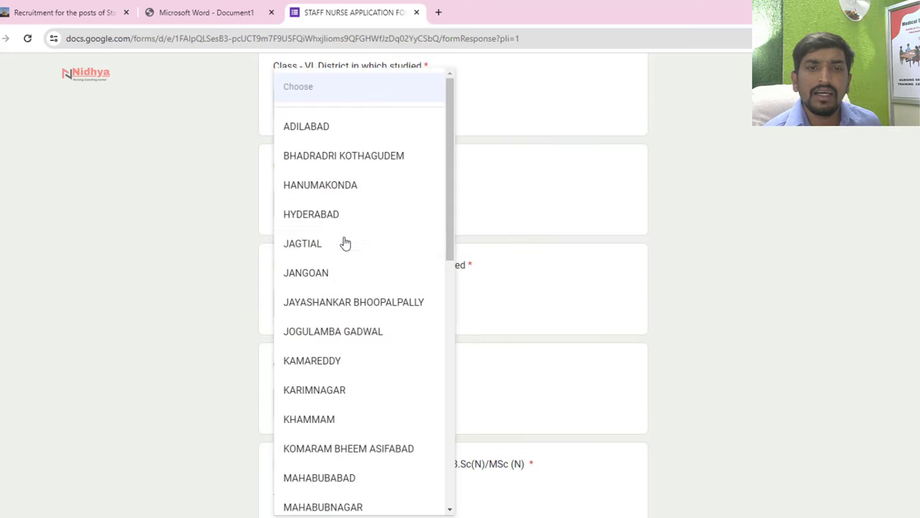
{"action": "left_click", "coordinate": [359, 243]}
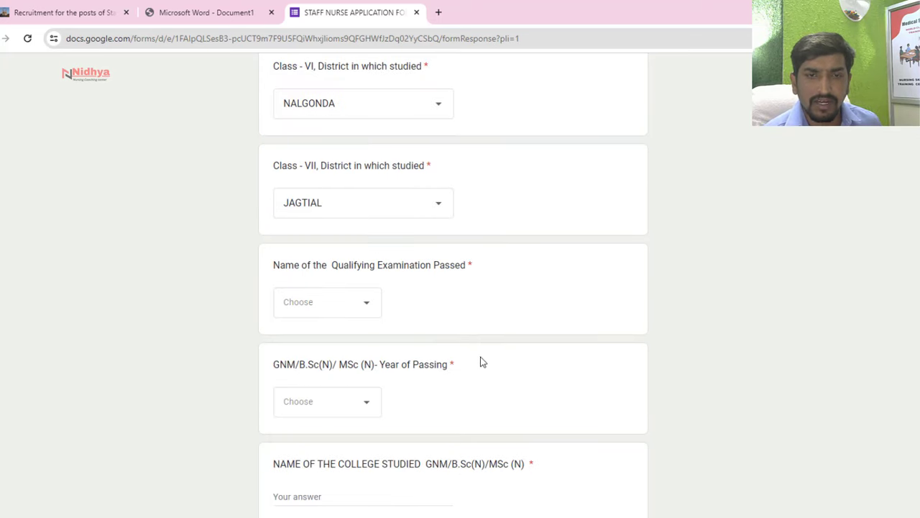
Step: Choose B.Sc Nursing as the qualifying examination passed and 2000 as the year of passing
{"action": "left_click", "coordinate": [363, 304]}
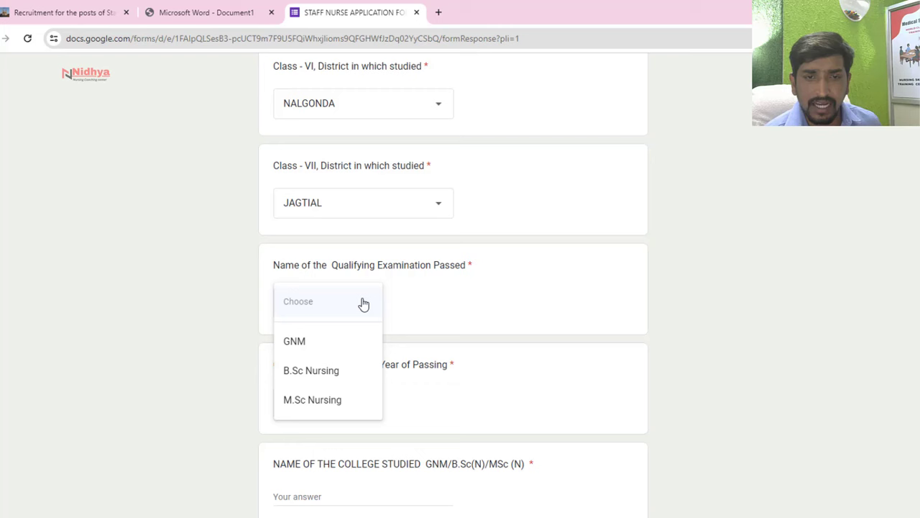
{"action": "left_click", "coordinate": [309, 372]}
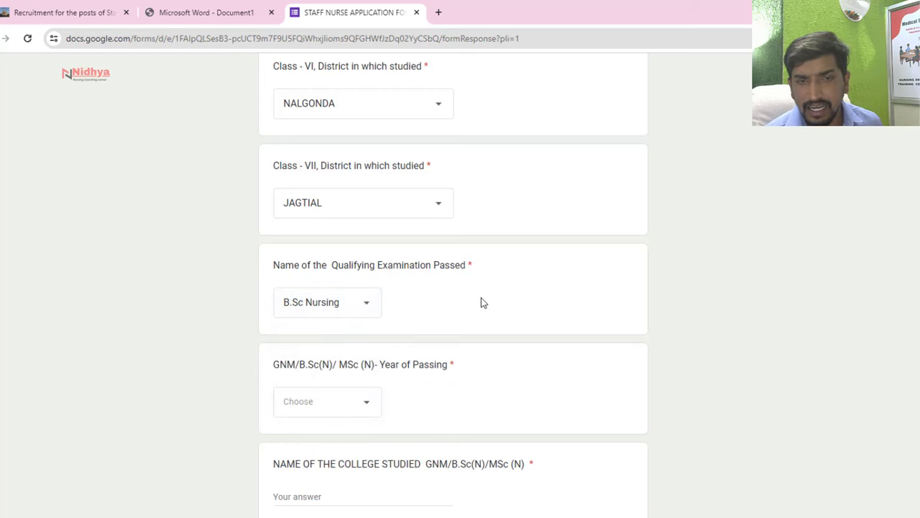
{"action": "scroll", "coordinate": [474, 371], "scroll_direction": "down", "scroll_amount": 1}
{"action": "scroll", "coordinate": [475, 371], "scroll_direction": "down", "scroll_amount": 2}
{"action": "left_click", "coordinate": [368, 230]}
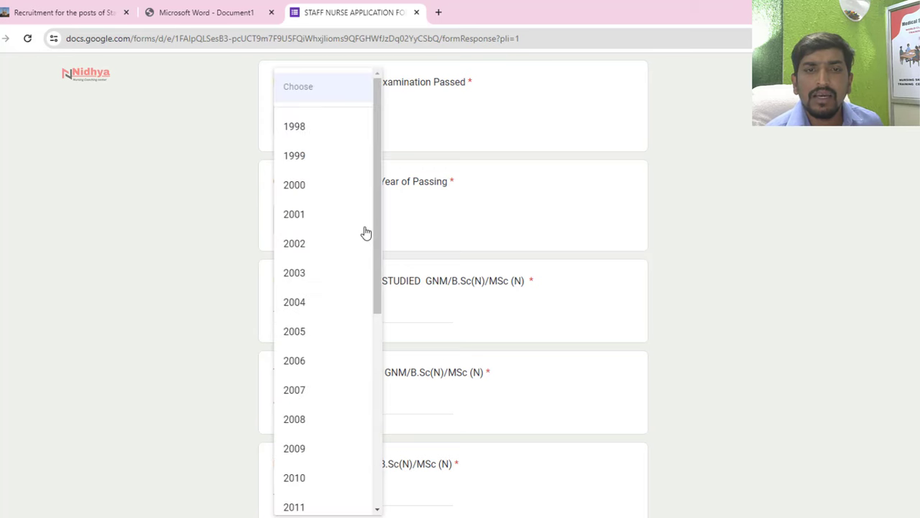
{"action": "left_click", "coordinate": [297, 186]}
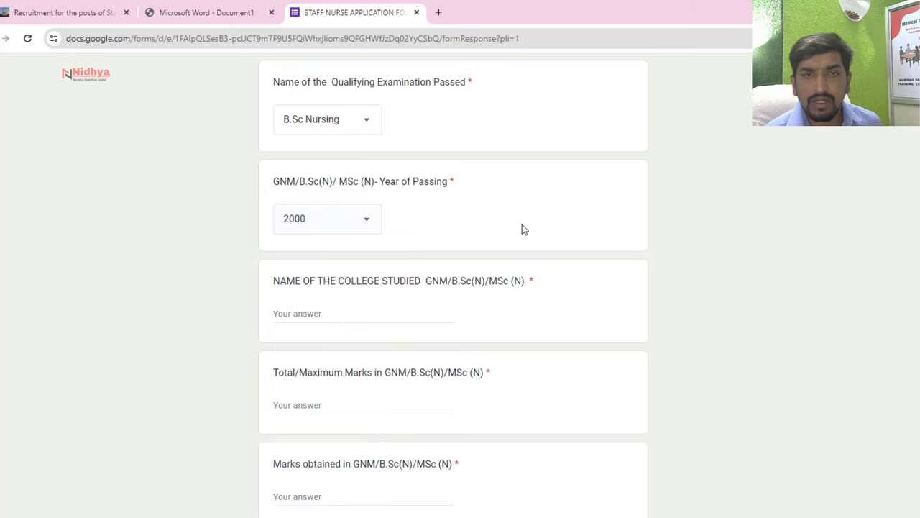
Step: Enter the sample text "jkjkjkmn," as the name of the college studied
{"action": "scroll", "coordinate": [431, 281], "scroll_direction": "down", "scroll_amount": 1}
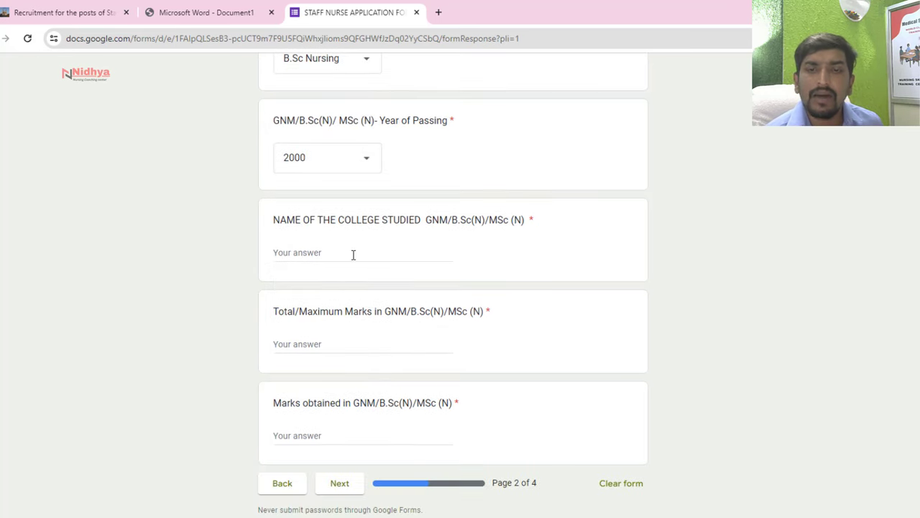
{"action": "left_click", "coordinate": [353, 254]}
{"action": "type", "text": "jkjkjkmn,"}
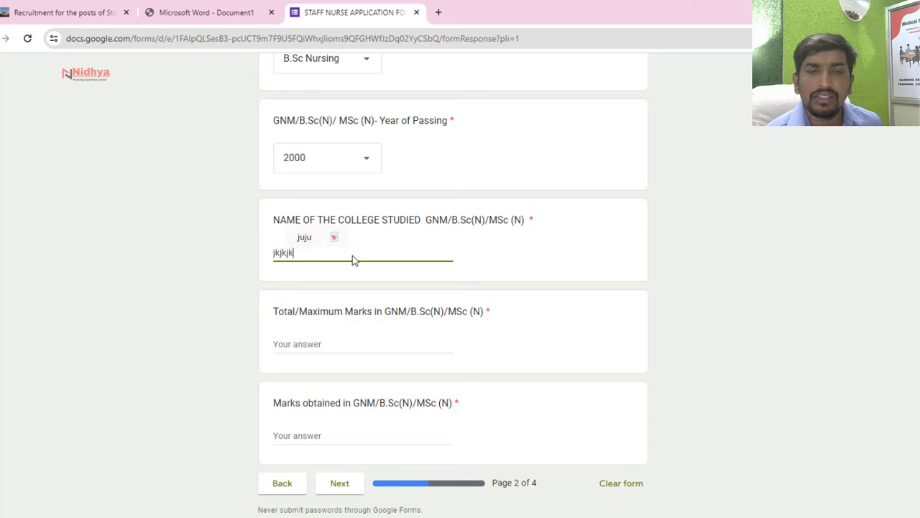
Step: Enter "9000/1000" as the total/maximum marks in GNM/B.Sc(N)/MSc (N)
{"action": "left_click", "coordinate": [343, 347]}
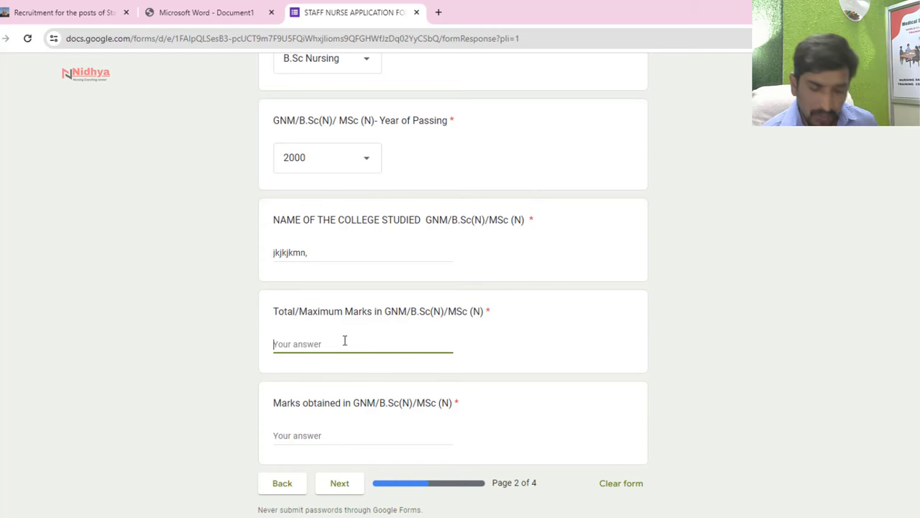
{"action": "type", "text": "9000"}
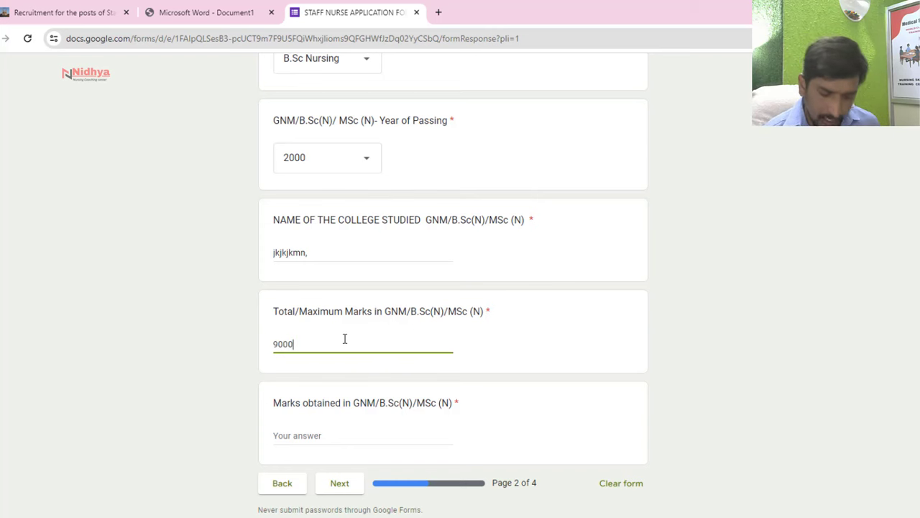
{"action": "type", "text": "/1000"}
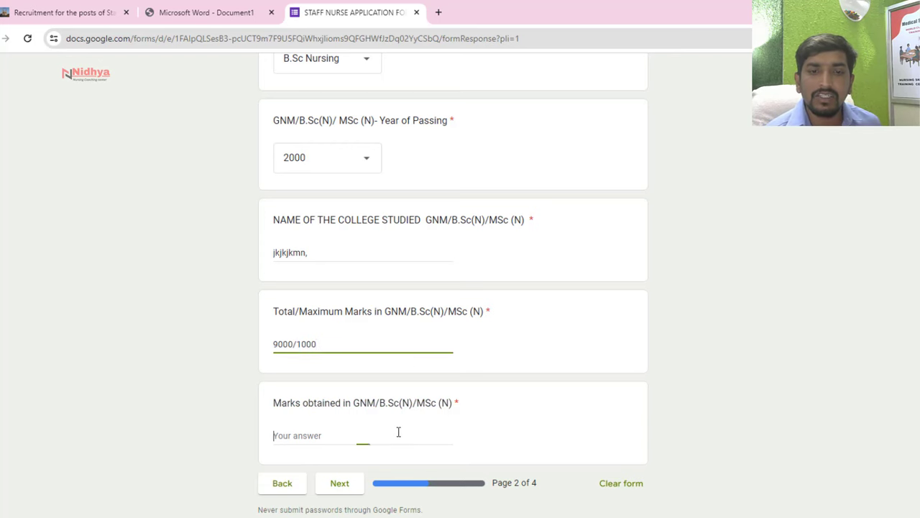
{"action": "left_click", "coordinate": [394, 429]}
{"action": "scroll", "coordinate": [390, 424], "scroll_direction": "down", "scroll_amount": 1}
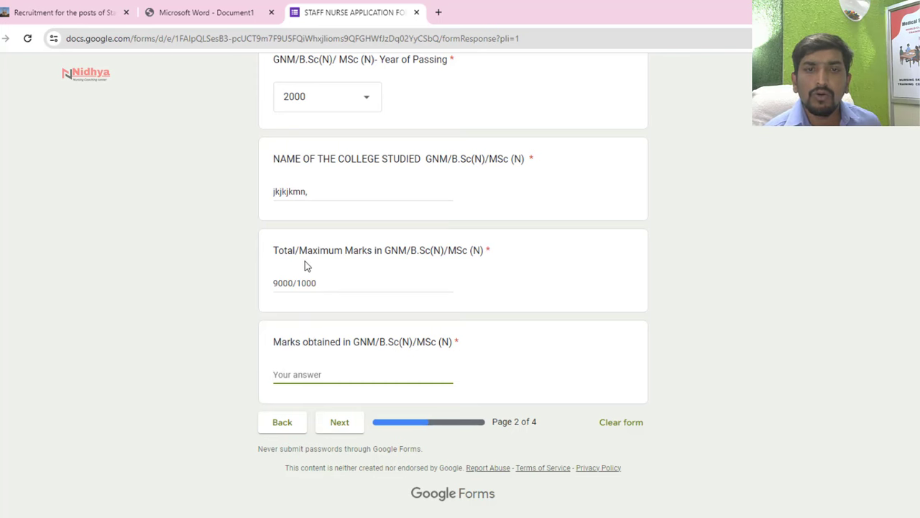
Step: Replace the total/maximum marks with 1000 and enter 910 as the marks obtained
{"action": "left_click_drag", "start_coordinate": [326, 287], "coordinate": [159, 289]}
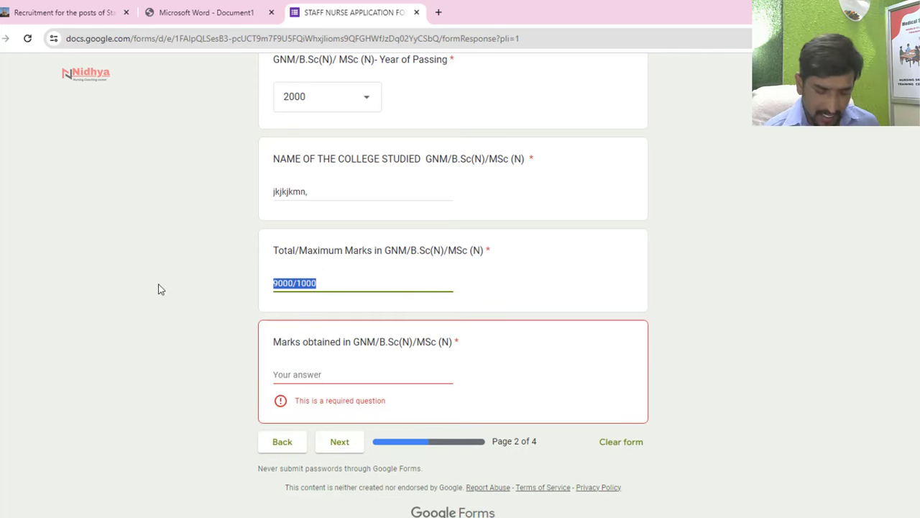
{"action": "type", "text": "1000"}
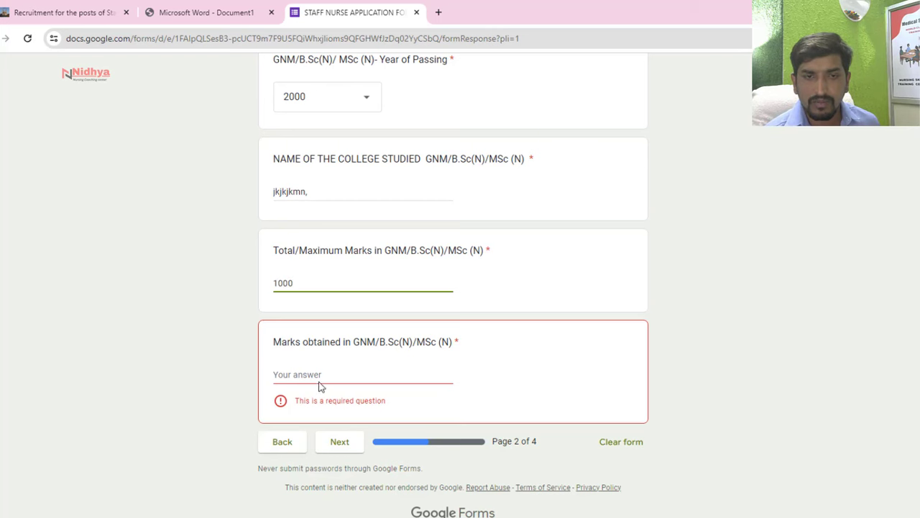
{"action": "left_click", "coordinate": [322, 375]}
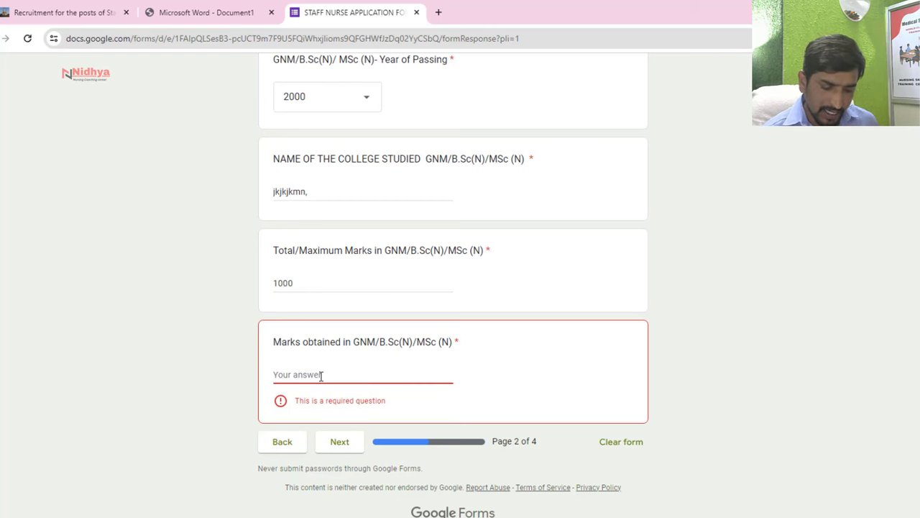
{"action": "type", "text": "910"}
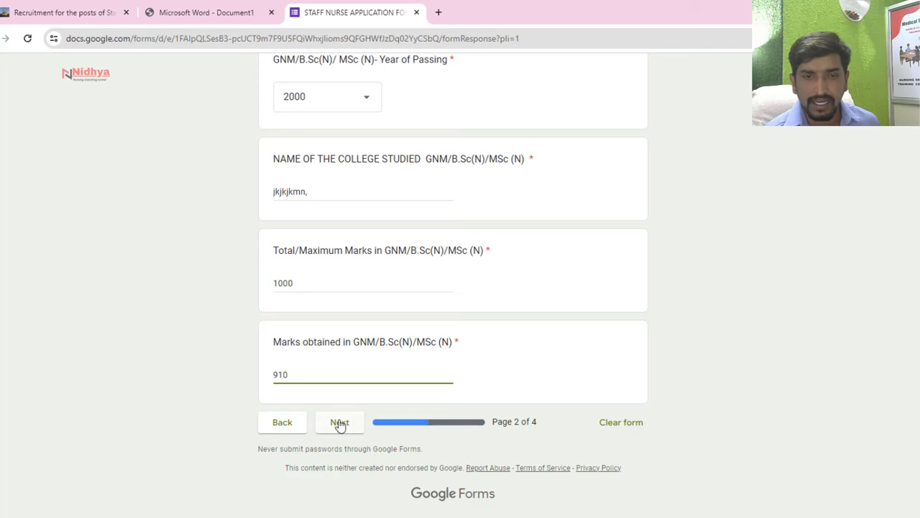
Step: Proceed to the nursing council details page and enter a sample Nursing Council registration number
{"action": "left_click", "coordinate": [340, 423]}
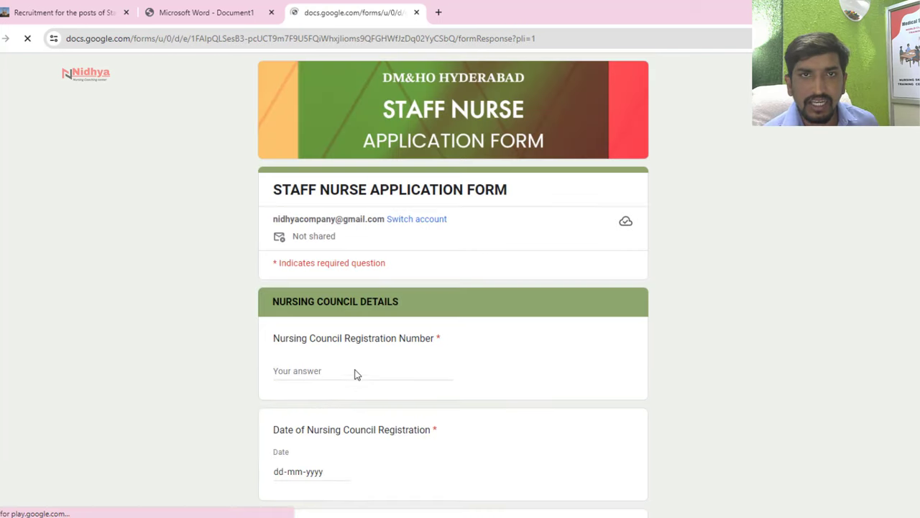
{"action": "scroll", "coordinate": [429, 303], "scroll_direction": "down", "scroll_amount": 2}
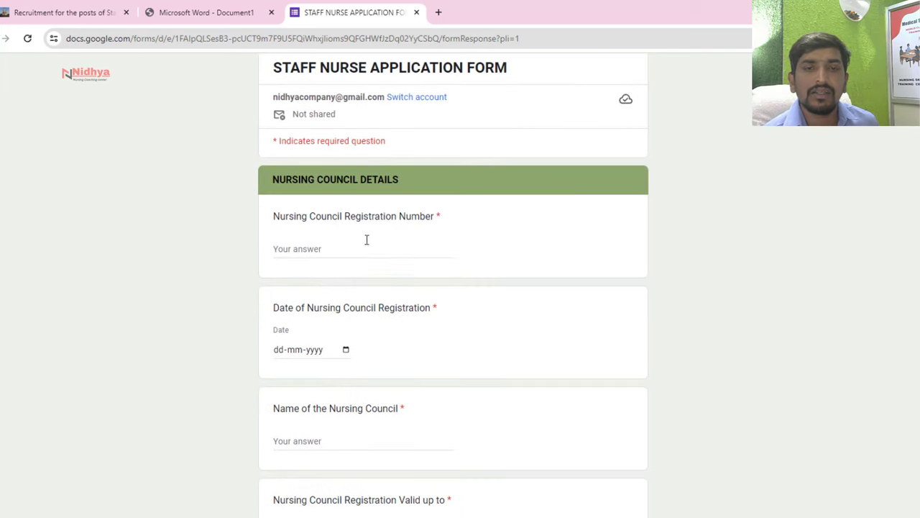
{"action": "left_click", "coordinate": [331, 247]}
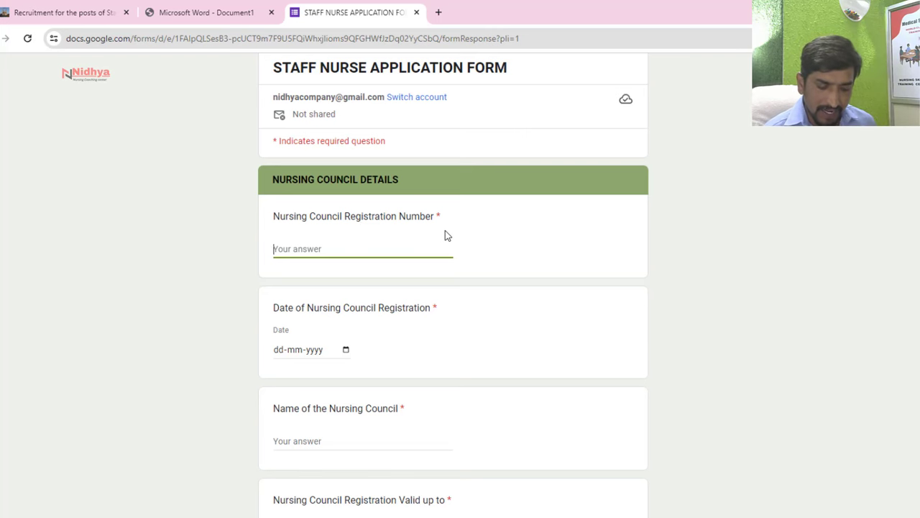
{"action": "type", "text": "12451"}
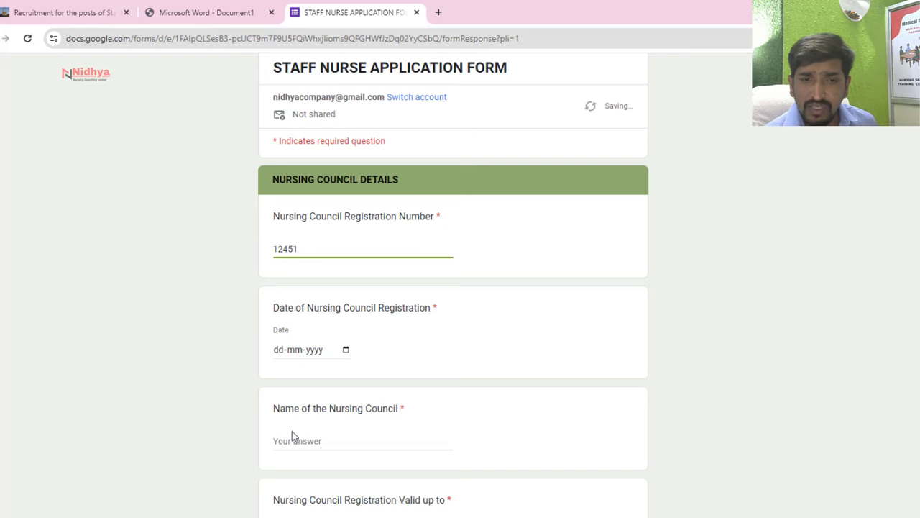
Step: Set the date of Nursing Council registration to 07-02-2024
{"action": "left_click", "coordinate": [344, 351]}
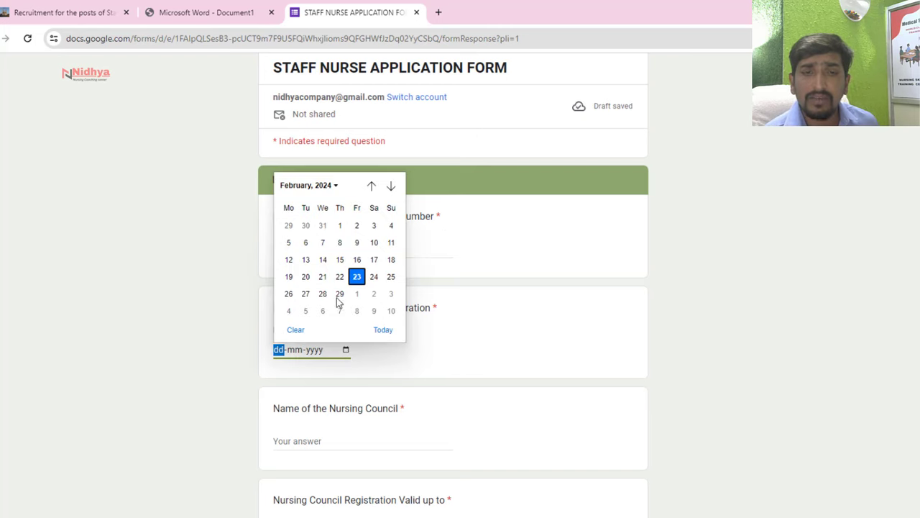
{"action": "left_click", "coordinate": [323, 242]}
{"action": "left_click", "coordinate": [396, 375]}
Step: Enter "tsnmc" as the name of the Nursing Council
{"action": "scroll", "coordinate": [395, 371], "scroll_direction": "down", "scroll_amount": 3}
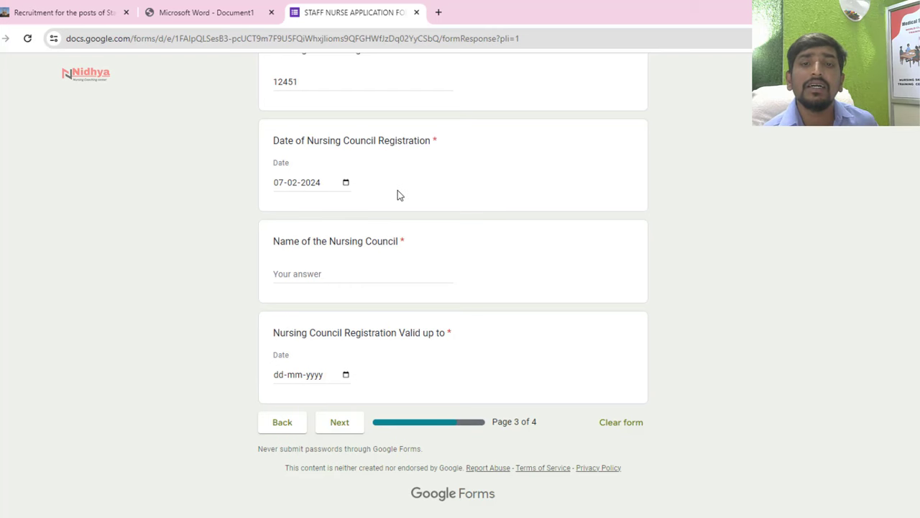
{"action": "left_click", "coordinate": [324, 277]}
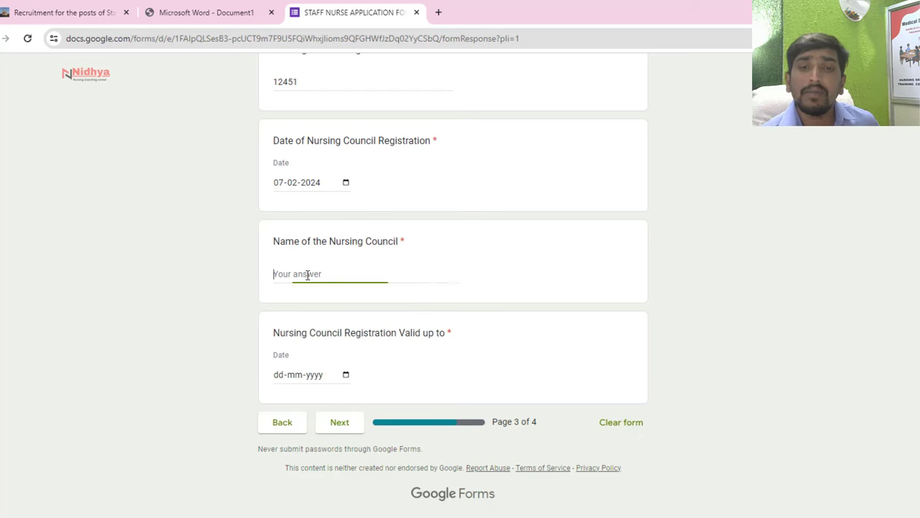
{"action": "type", "text": "ts"}
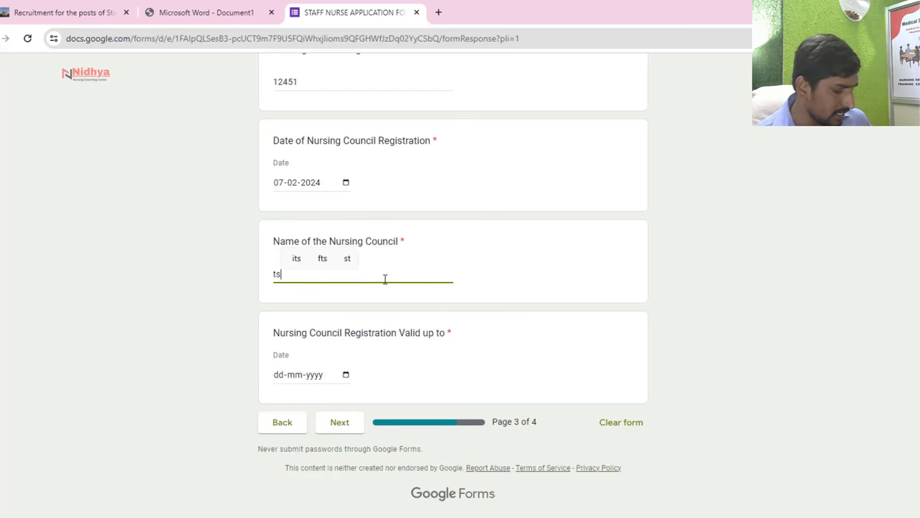
{"action": "type", "text": "nmc"}
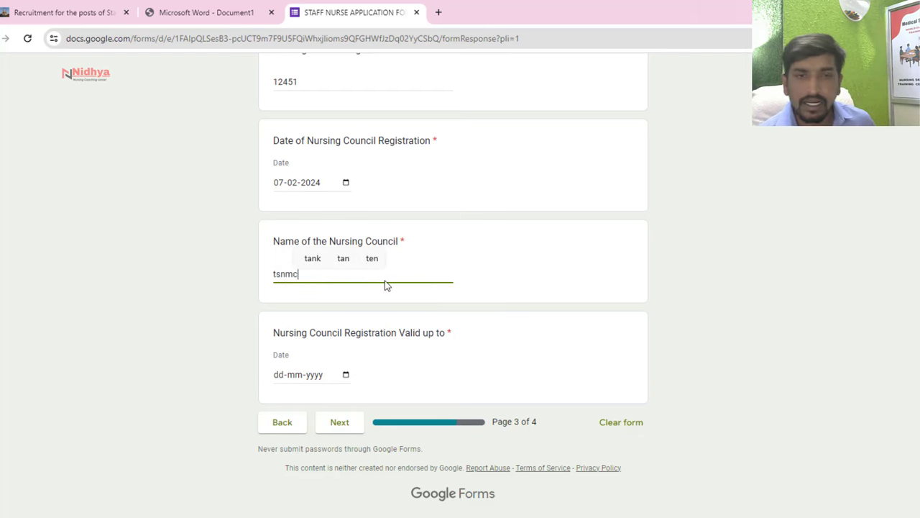
Step: Set the Nursing Council registration's valid-up-to date to 11-02-2024
{"action": "left_click", "coordinate": [319, 379]}
{"action": "left_click", "coordinate": [346, 374]}
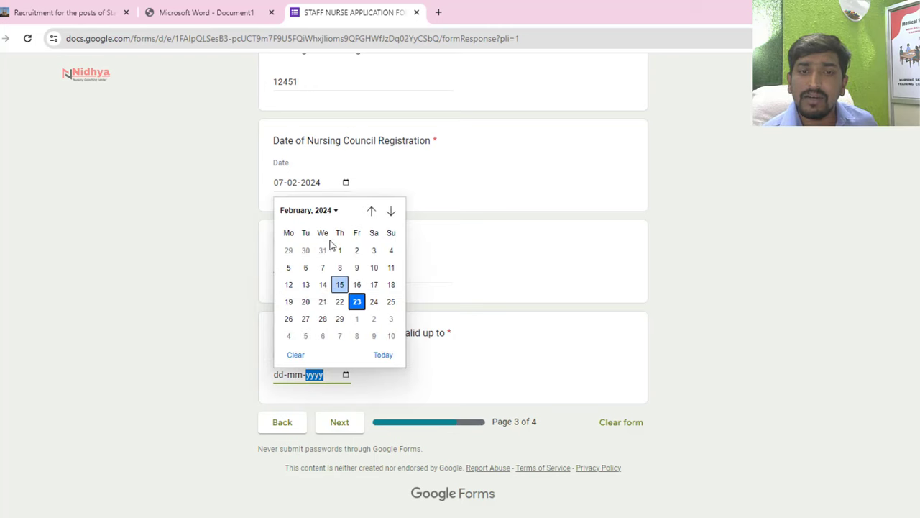
{"action": "left_click", "coordinate": [391, 267]}
{"action": "left_click", "coordinate": [466, 364]}
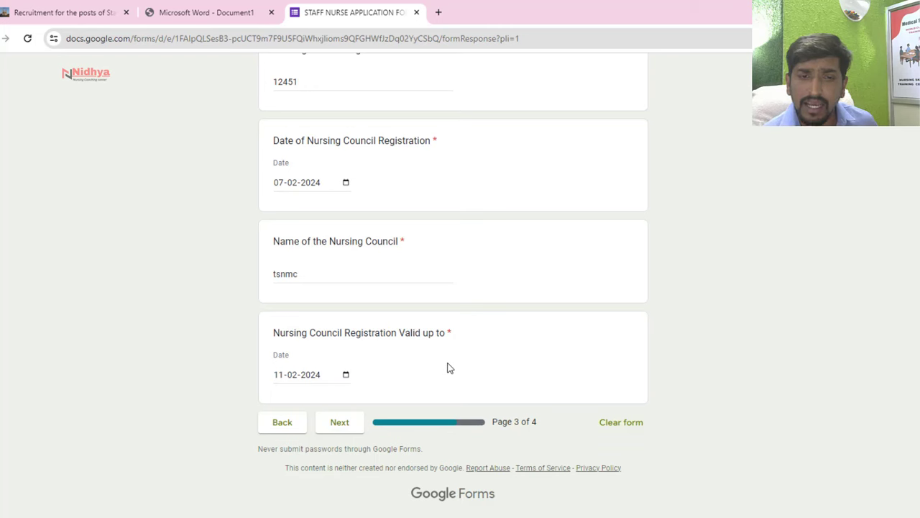
Step: Proceed to the personal details page and enter placeholder text for the Aadhar number, mobile number and e-mail ID
{"action": "left_click", "coordinate": [341, 424]}
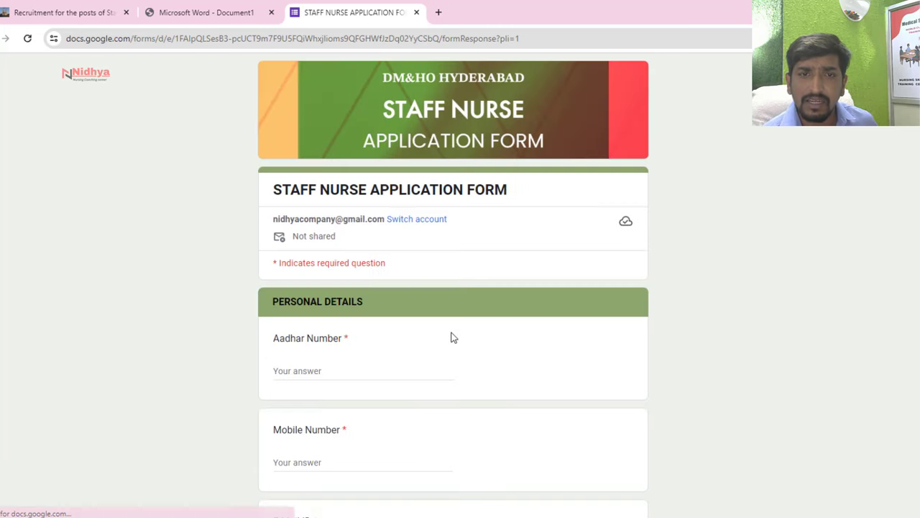
{"action": "scroll", "coordinate": [429, 287], "scroll_direction": "down", "scroll_amount": 3}
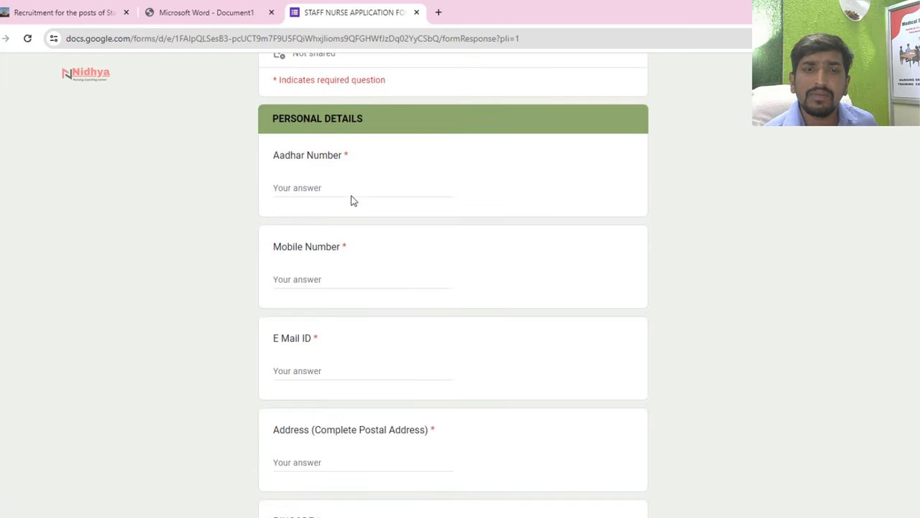
{"action": "left_click", "coordinate": [330, 192]}
{"action": "type", "text": "vbvbvbn"}
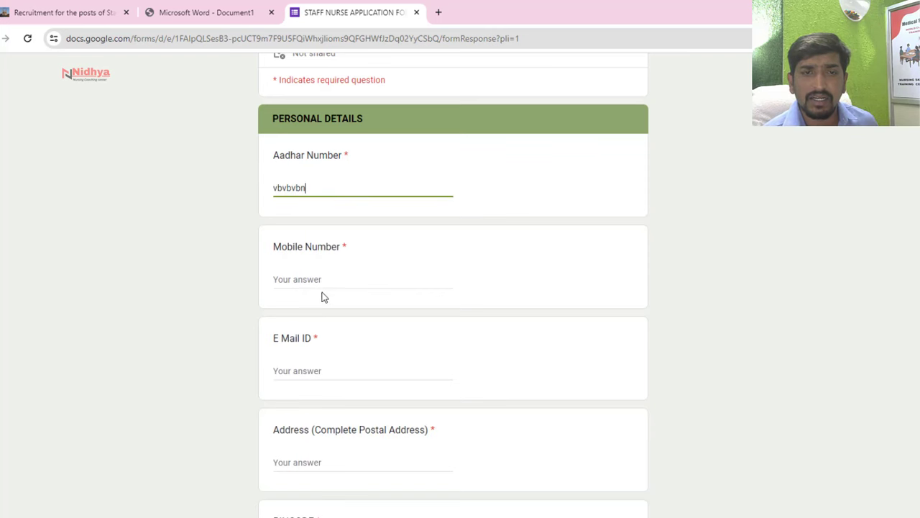
{"action": "left_click", "coordinate": [324, 281]}
{"action": "type", "text": "bvnbvncbn"}
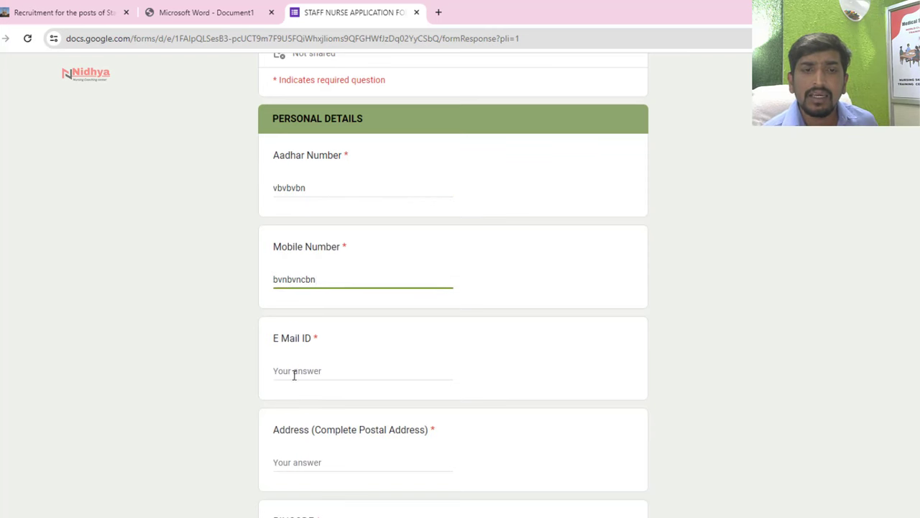
{"action": "left_click", "coordinate": [294, 371]}
{"action": "type", "text": "cncbn"}
Step: Enter placeholder text for the complete postal address and pincode, and look over the personal details page
{"action": "scroll", "coordinate": [349, 412], "scroll_direction": "down", "scroll_amount": 2}
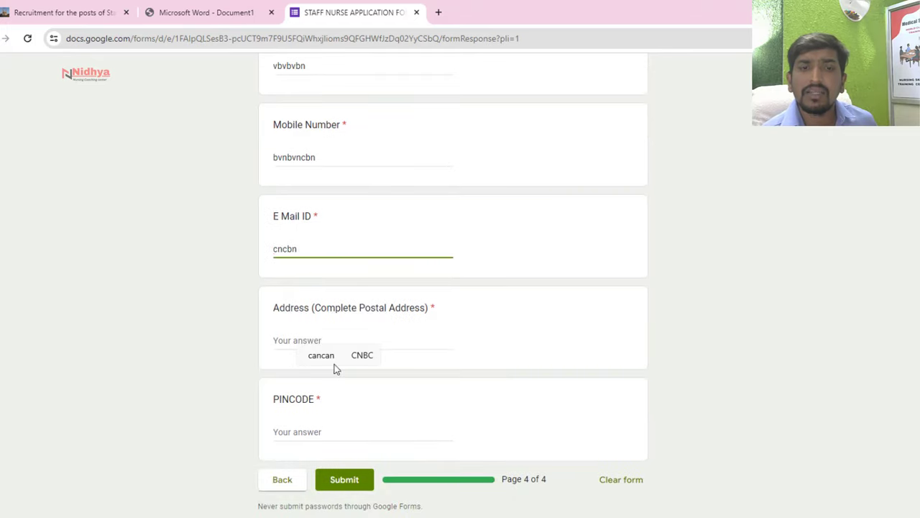
{"action": "left_click", "coordinate": [291, 338]}
{"action": "type", "text": "cnbvnb"}
{"action": "left_click", "coordinate": [302, 432]}
{"action": "type", "text": "b"}
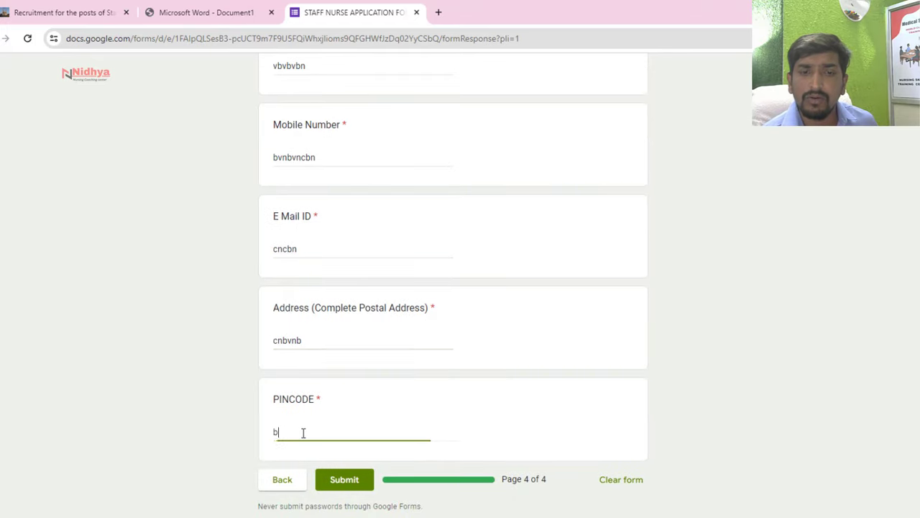
{"action": "type", "text": "cnb"}
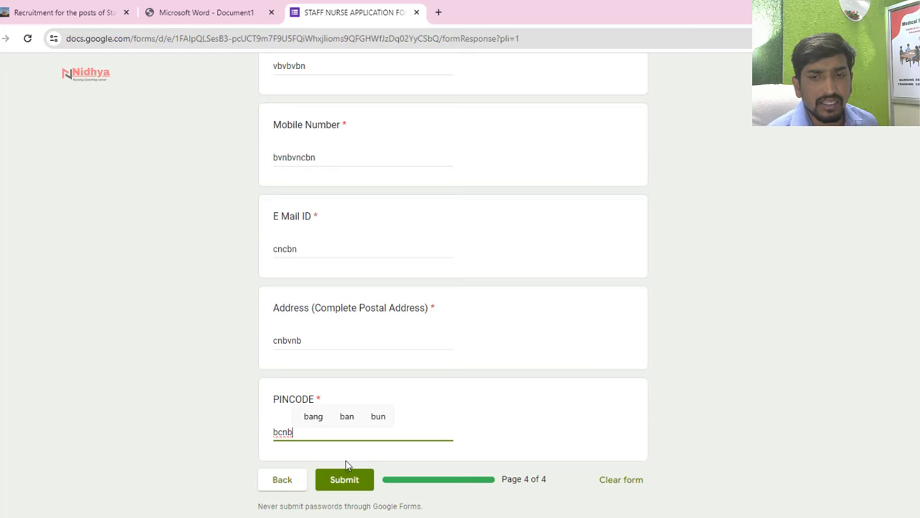
{"action": "scroll", "coordinate": [396, 393], "scroll_direction": "up", "scroll_amount": 5}
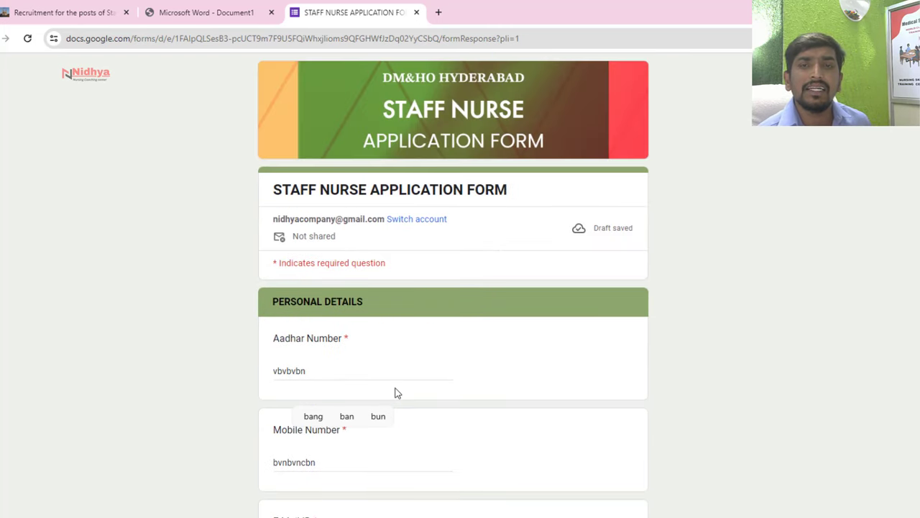
{"action": "scroll", "coordinate": [406, 339], "scroll_direction": "down", "scroll_amount": 5}
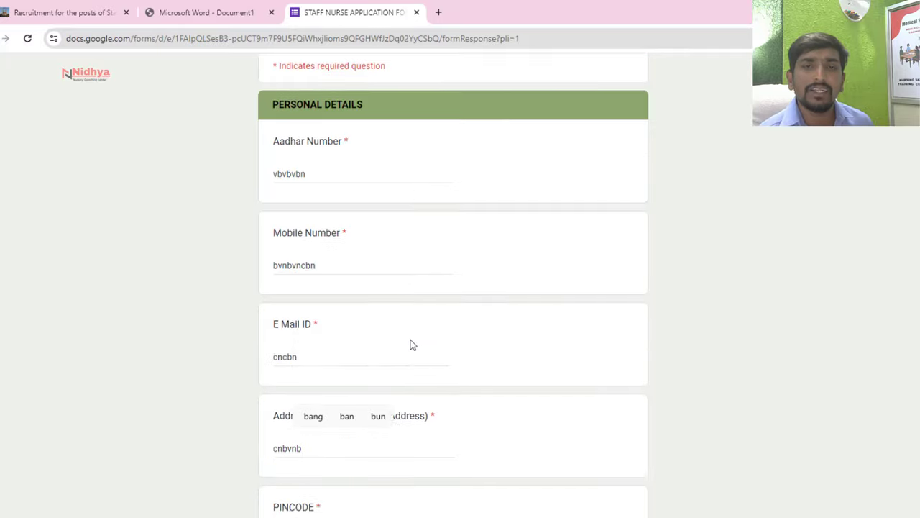
Step: Check the recruitment notification, and view the latest news on the Hyderabad District website's home page
{"action": "left_click", "coordinate": [231, 10]}
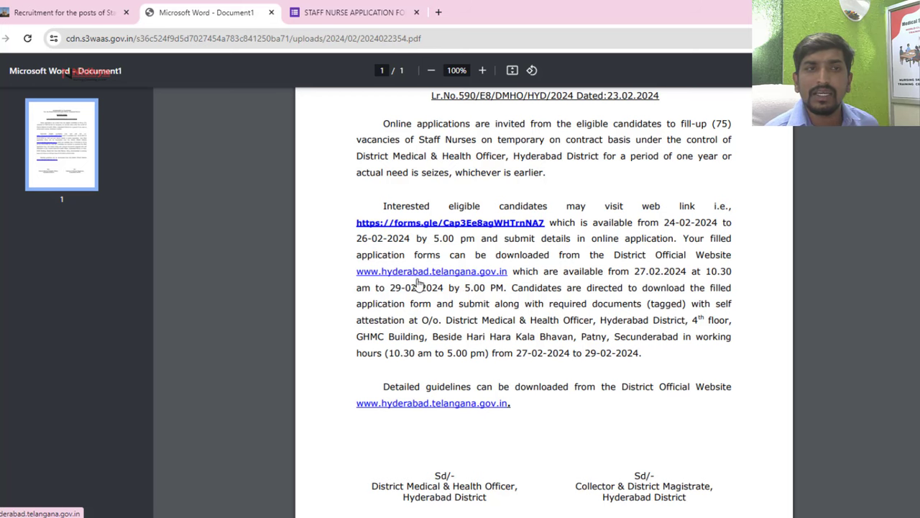
{"action": "left_click", "coordinate": [61, 12]}
{"action": "scroll", "coordinate": [316, 246], "scroll_direction": "up", "scroll_amount": 4}
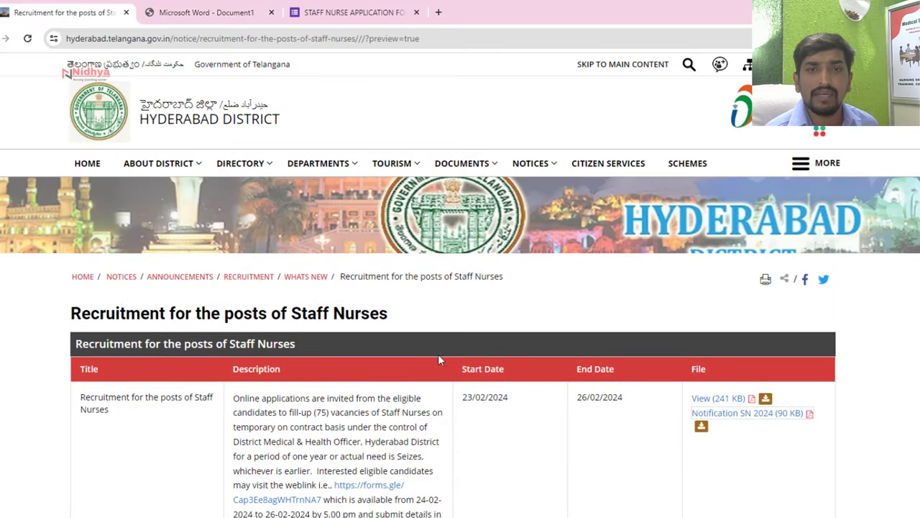
{"action": "left_click", "coordinate": [87, 164]}
{"action": "scroll", "coordinate": [477, 316], "scroll_direction": "down", "scroll_amount": 4}
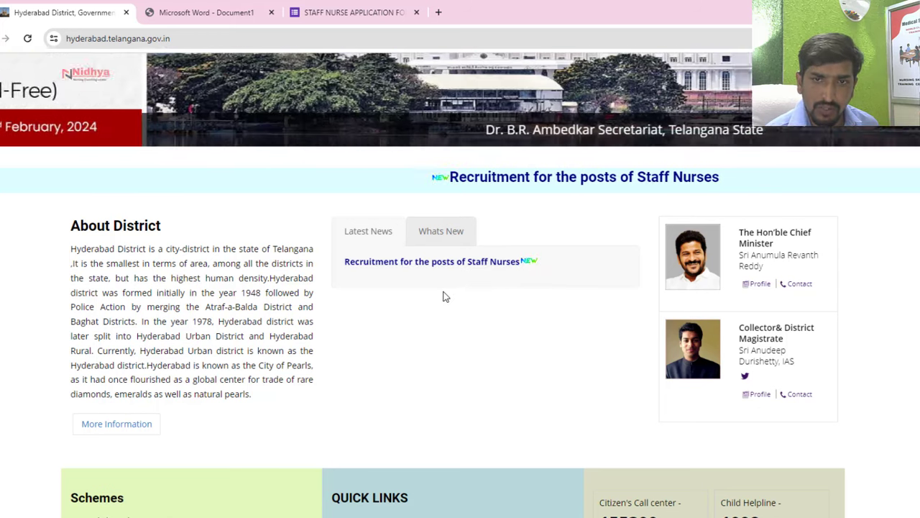
Step: Return to the recruitment notification PDF and review the instructions for downloading the filled application and submitting it with documents
{"action": "left_click", "coordinate": [206, 12]}
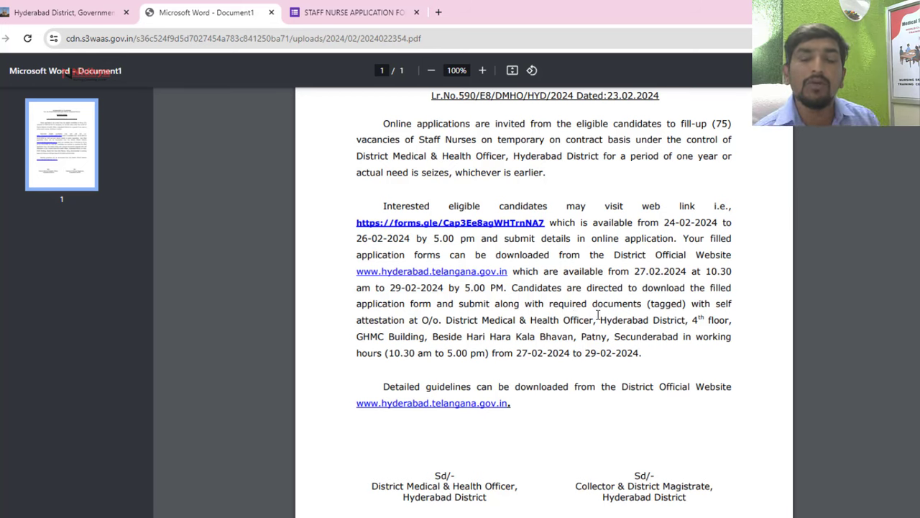
{"action": "scroll", "coordinate": [586, 313], "scroll_direction": "down", "scroll_amount": 1}
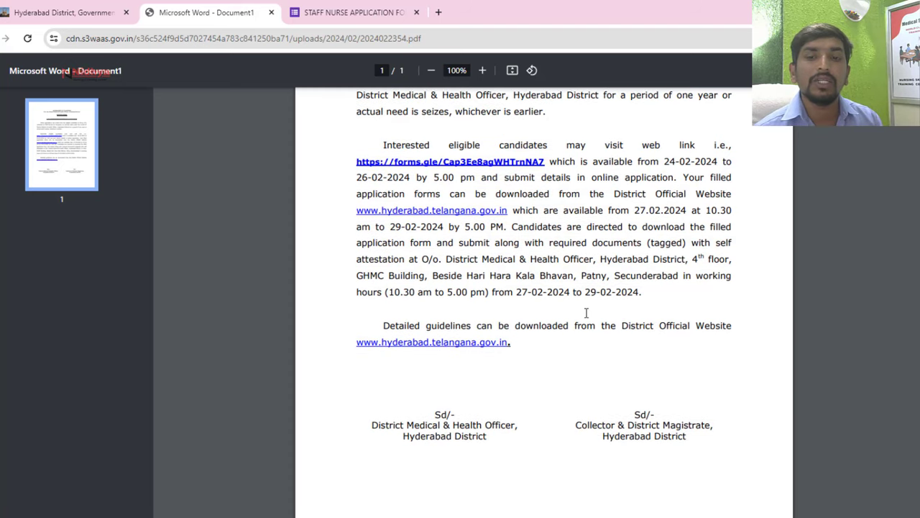
{"action": "scroll", "coordinate": [586, 313], "scroll_direction": "up", "scroll_amount": 2}
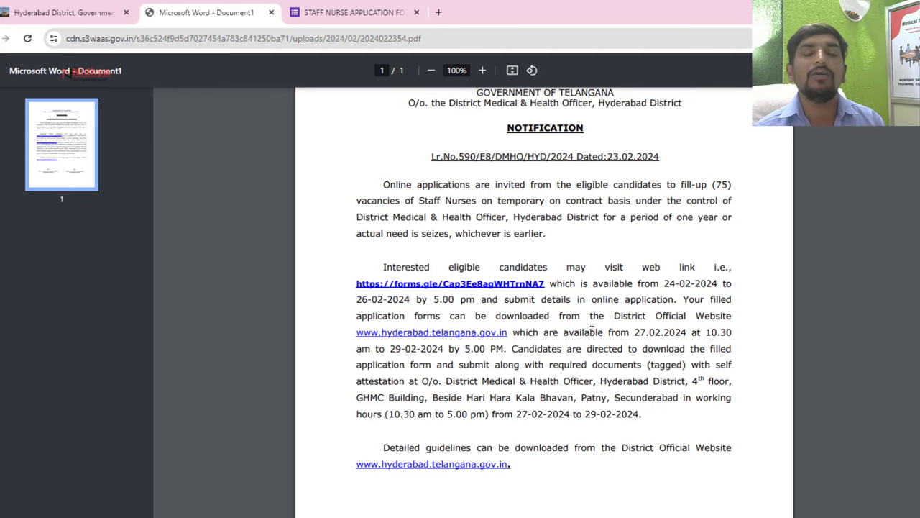
{"action": "scroll", "coordinate": [603, 442], "scroll_direction": "down", "scroll_amount": 2}
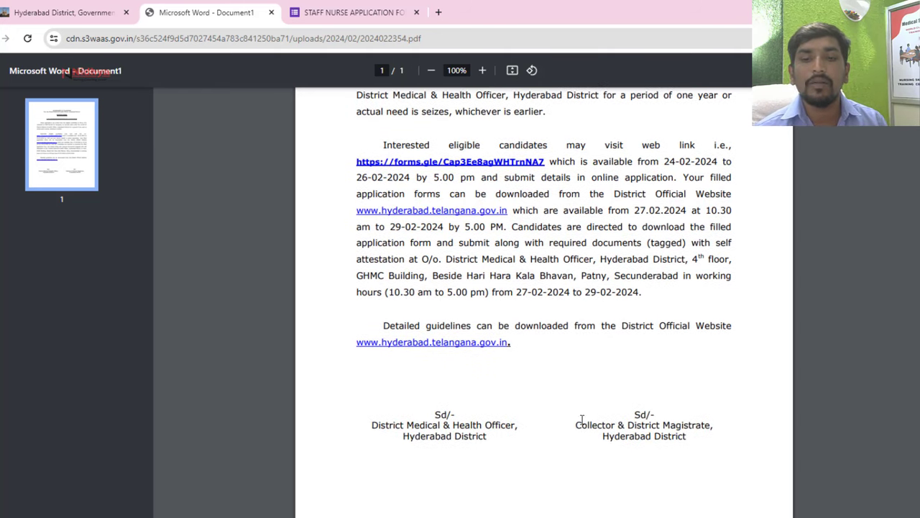
{"action": "scroll", "coordinate": [589, 405], "scroll_direction": "down", "scroll_amount": 1}
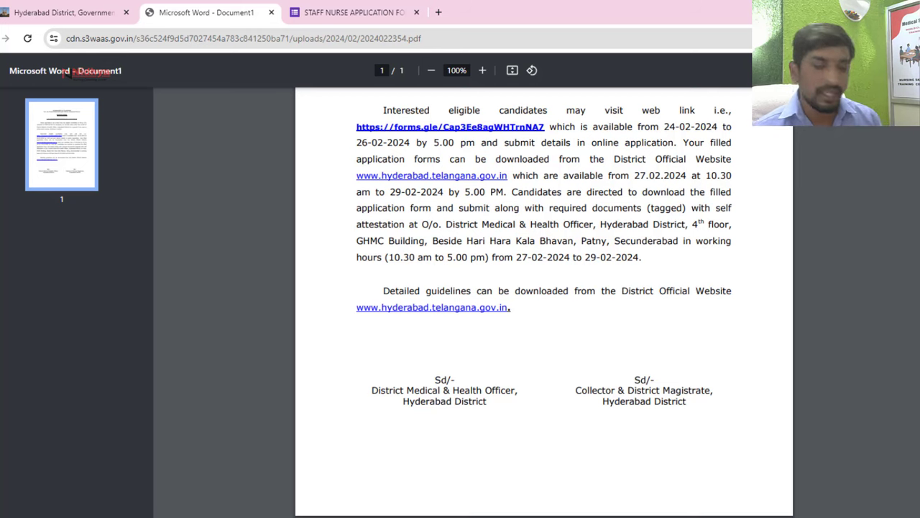